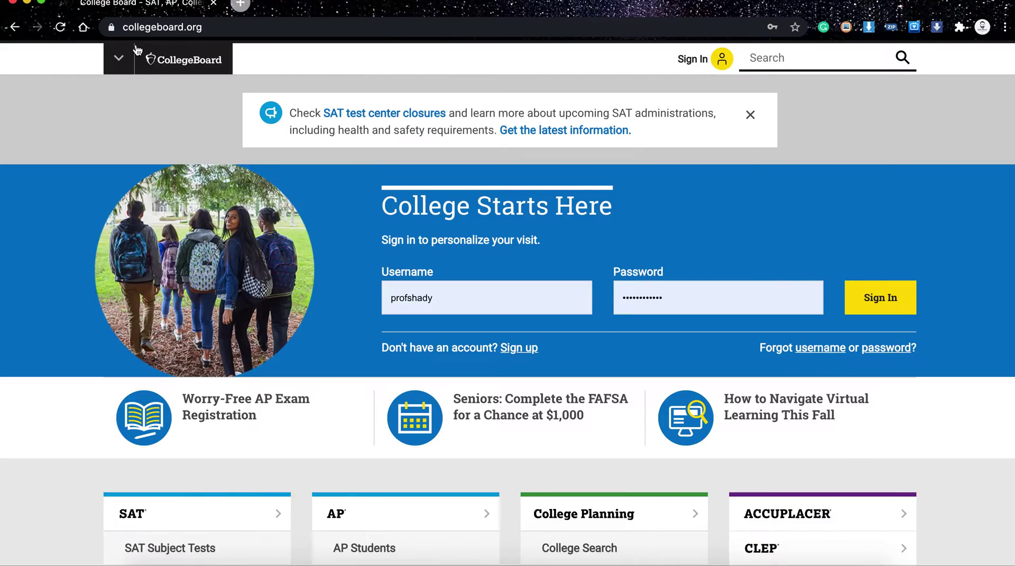
# Look over the College Board home page and follow the Sign up link to create a new account
pyautogui.scroll(5, 66, 48)
pyautogui.scroll(3, 67, 48)
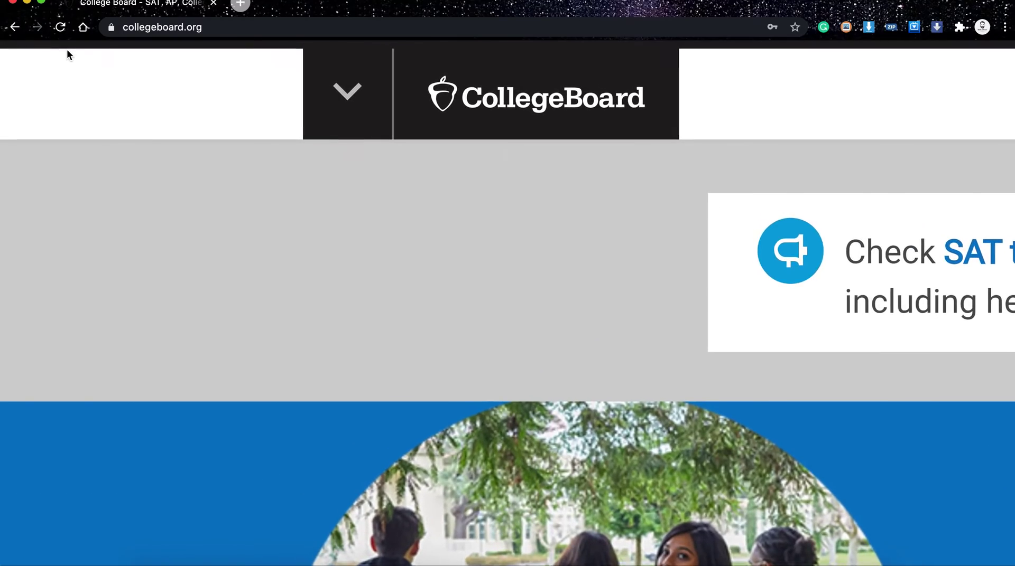
pyautogui.scroll(-8, 67, 54)
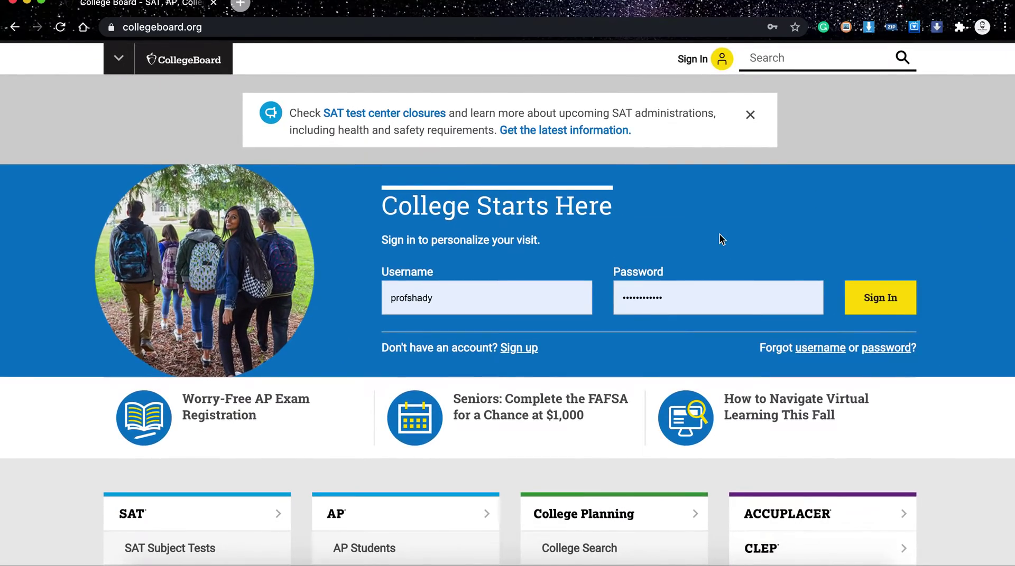
pyautogui.scroll(-2, 718, 239)
pyautogui.scroll(2, 718, 240)
pyautogui.scroll(-1, 719, 240)
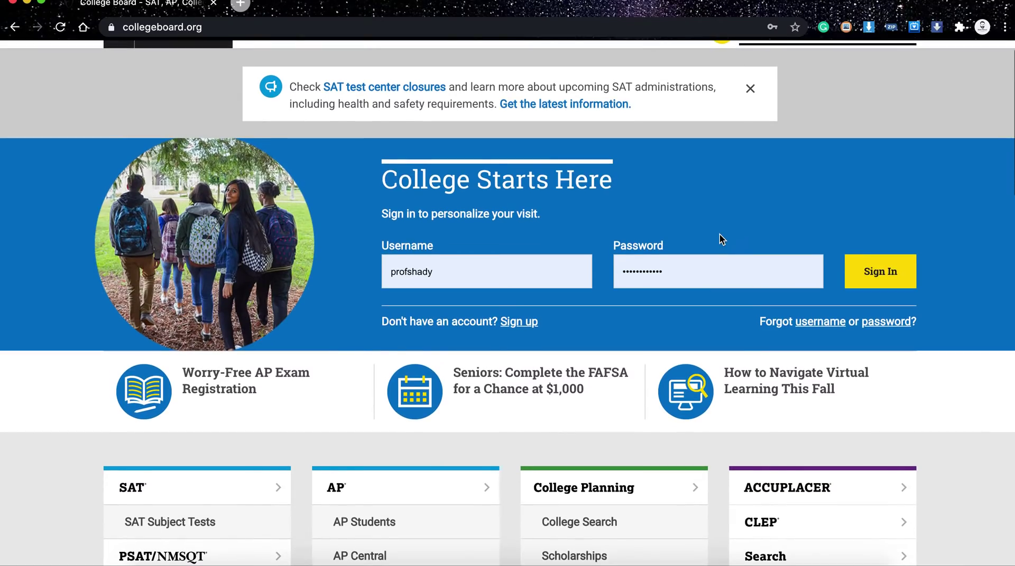
pyautogui.scroll(5, 513, 325)
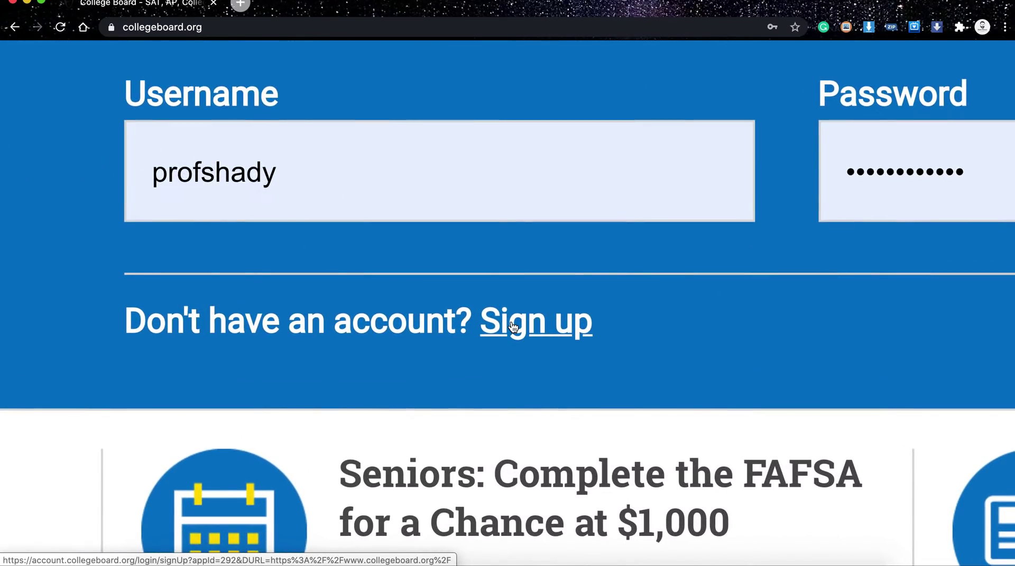
pyautogui.click(513, 327)
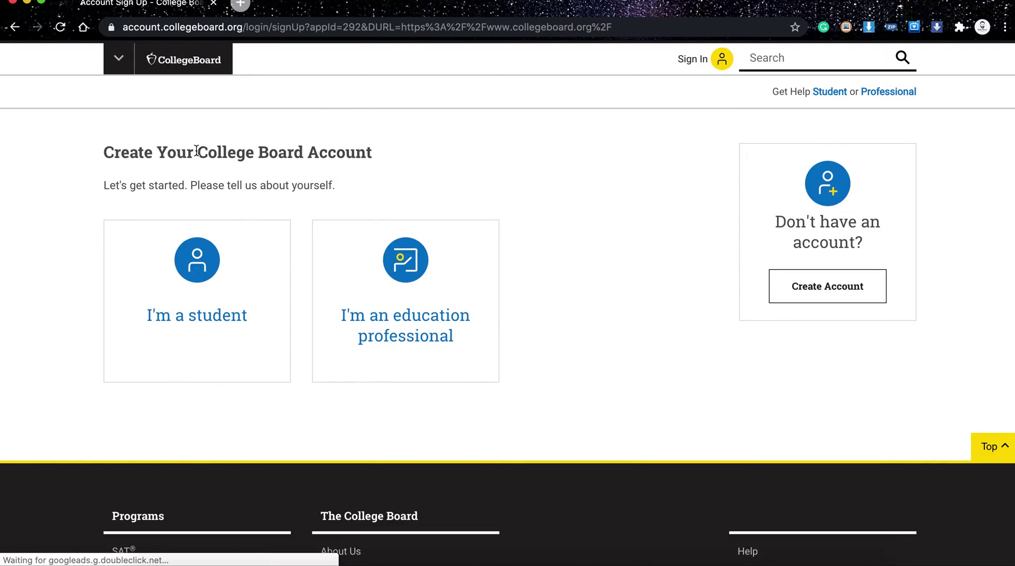
# Review the sign-up page's 'I'm a student' and 'I'm an education professional' options
pyautogui.scroll(5, 196, 151)
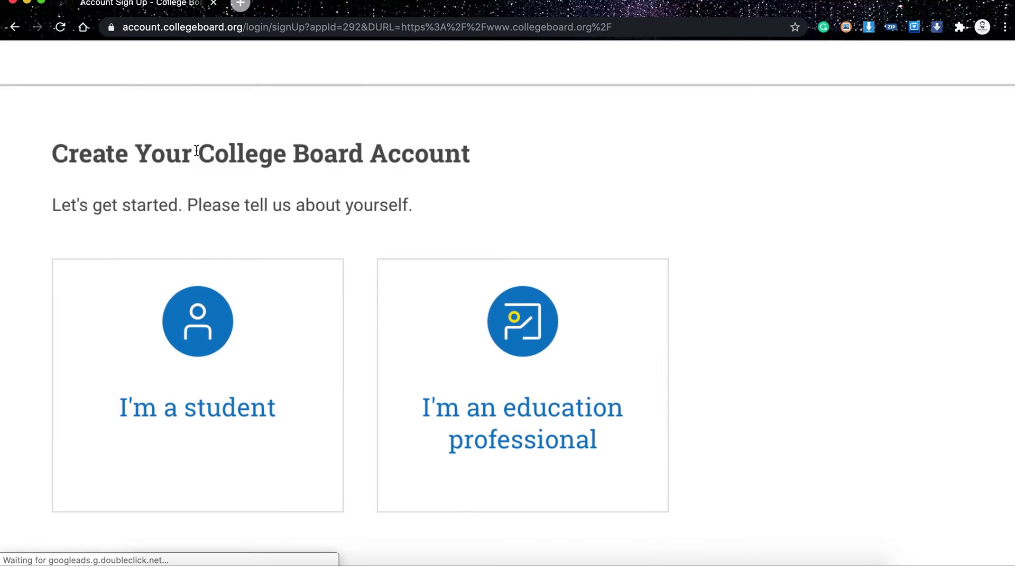
pyautogui.scroll(-3, 195, 150)
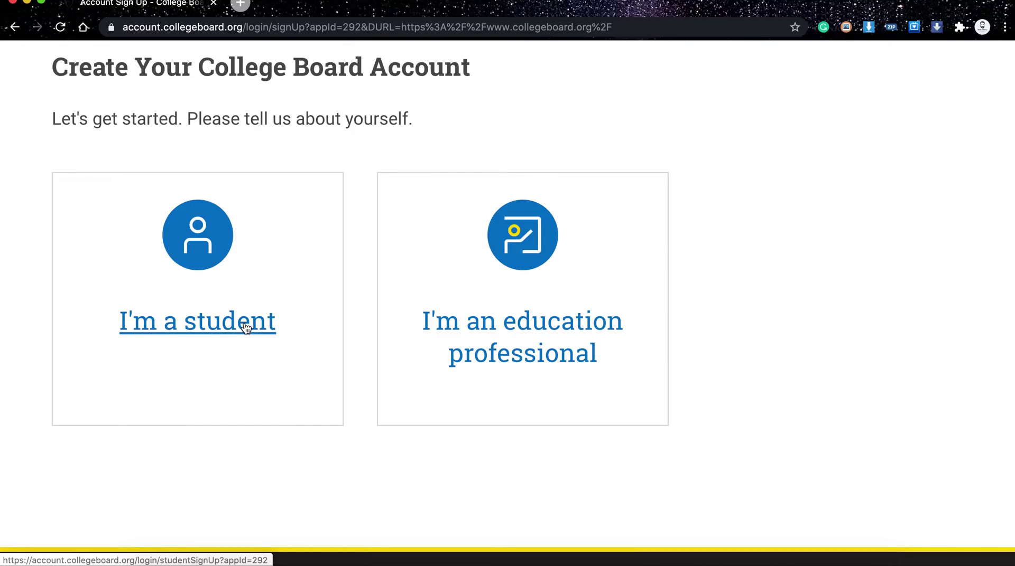
# Choose the education professional account type and look through the Account Information fields
pyautogui.click(536, 354)
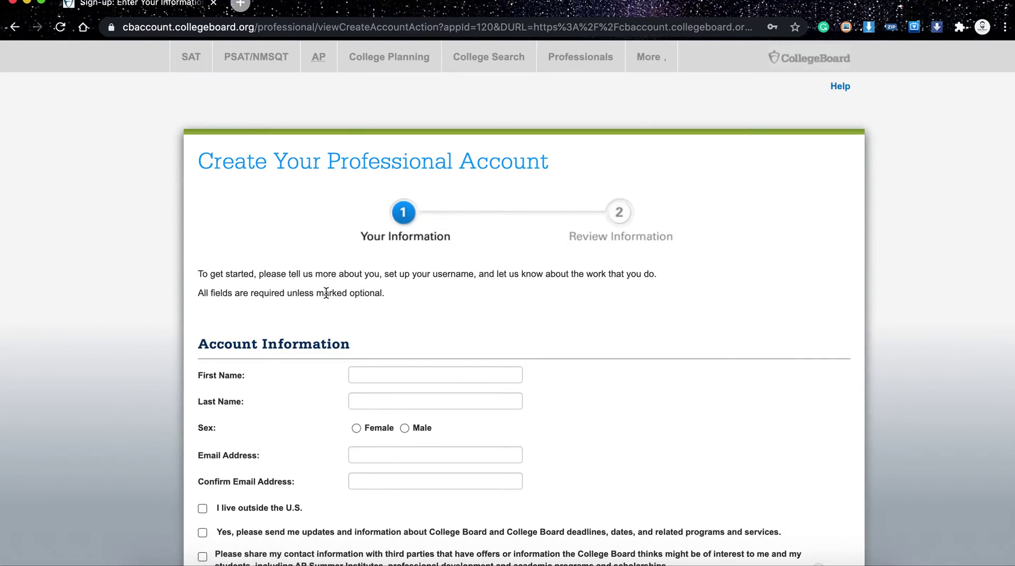
pyautogui.scroll(5, 326, 294)
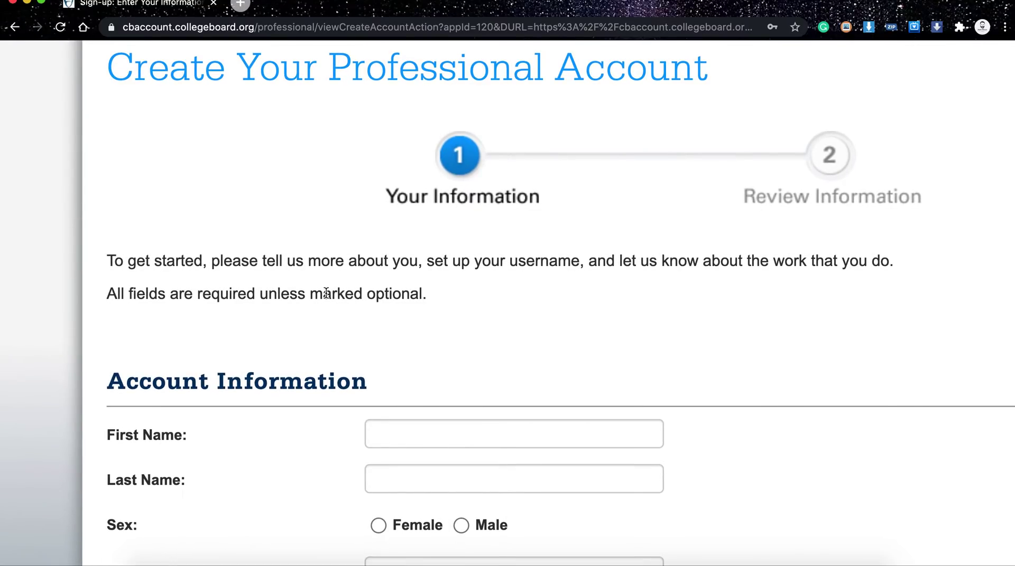
pyautogui.scroll(-4, 326, 293)
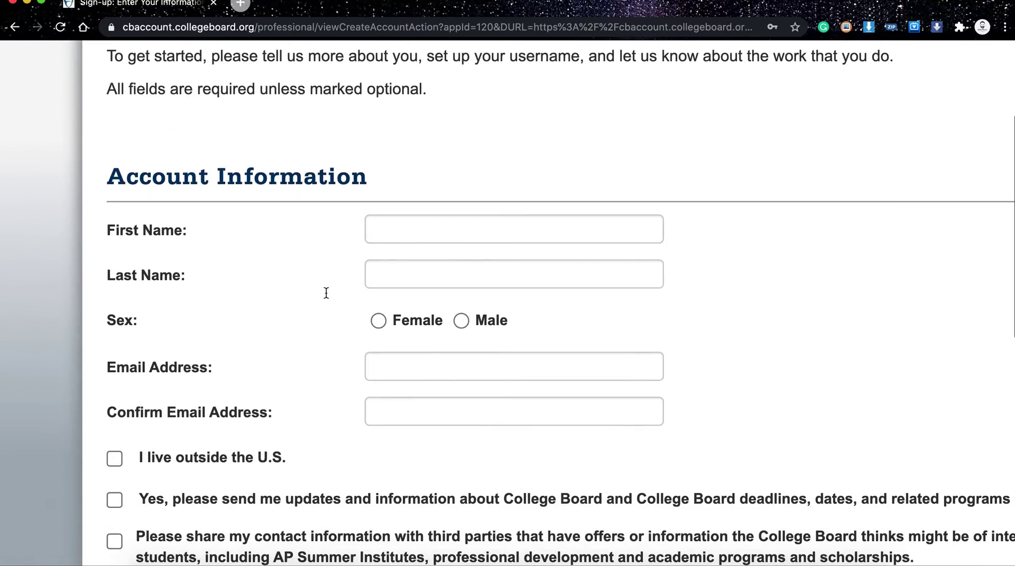
pyautogui.scroll(-2, 326, 294)
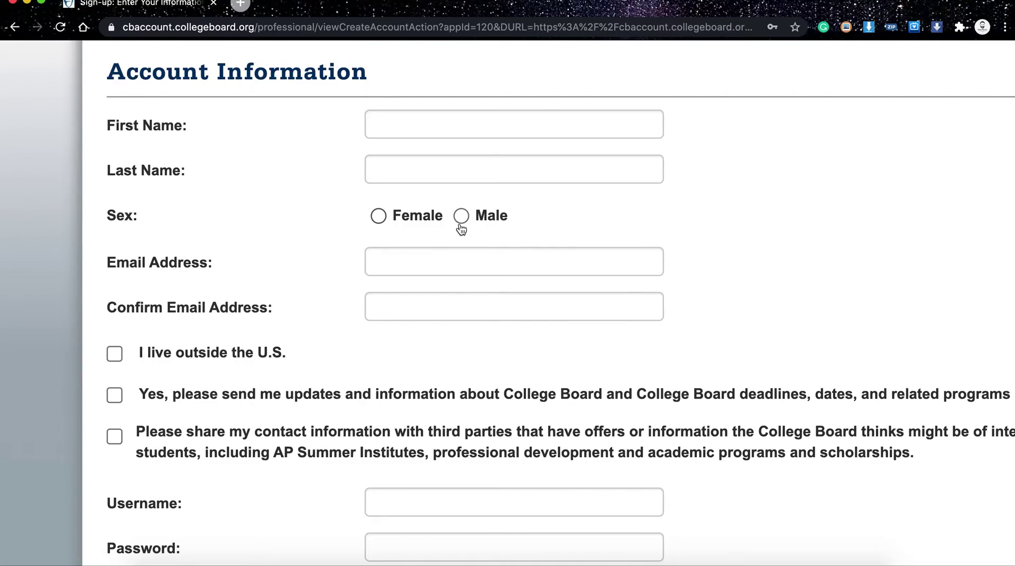
pyautogui.scroll(-1, 467, 230)
pyautogui.scroll(-2, 469, 232)
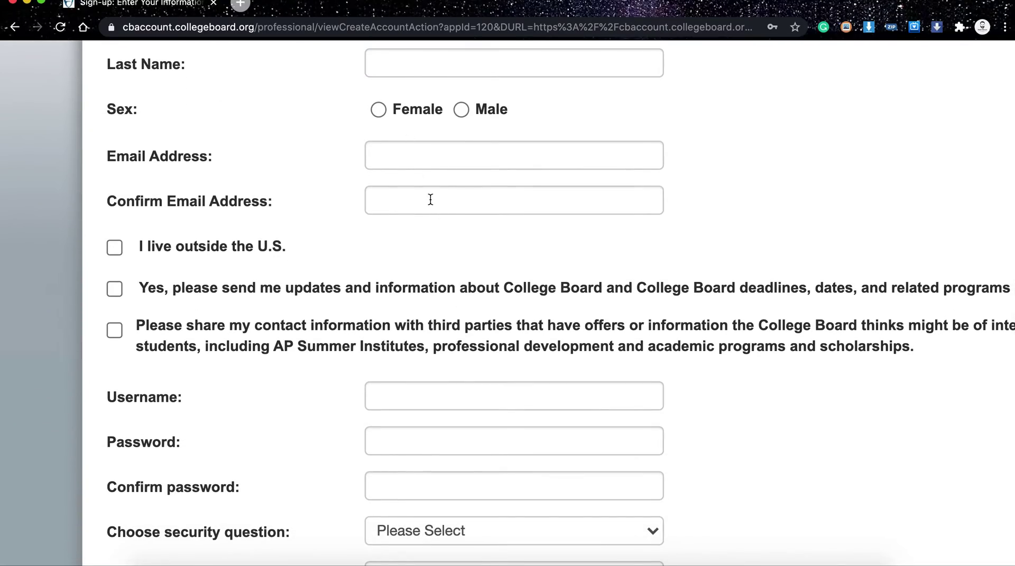
pyautogui.scroll(-1, 431, 199)
pyautogui.scroll(-2, 430, 199)
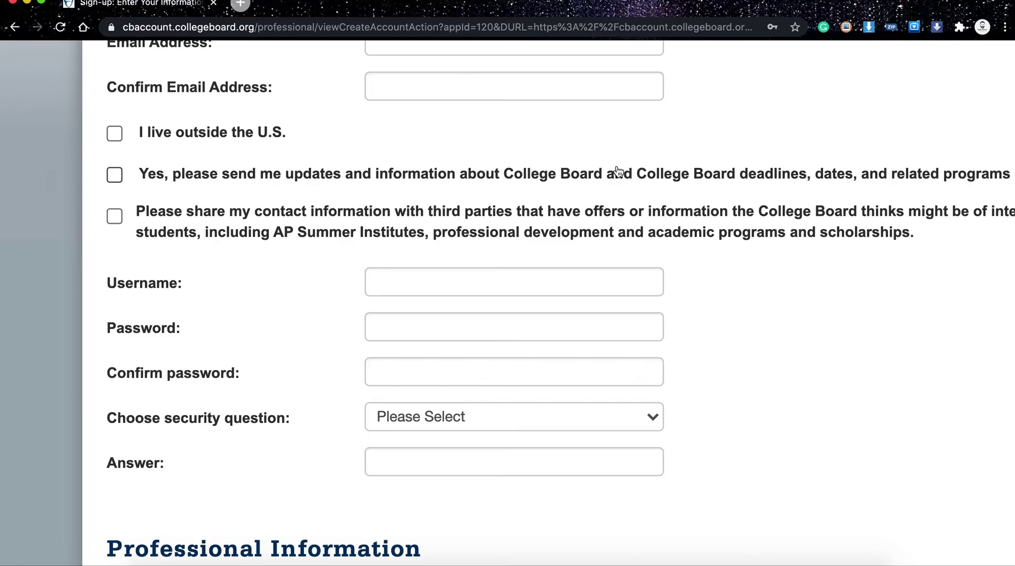
# Continue down the form to review the Professional Information section
pyautogui.hscroll(5, 617, 170)
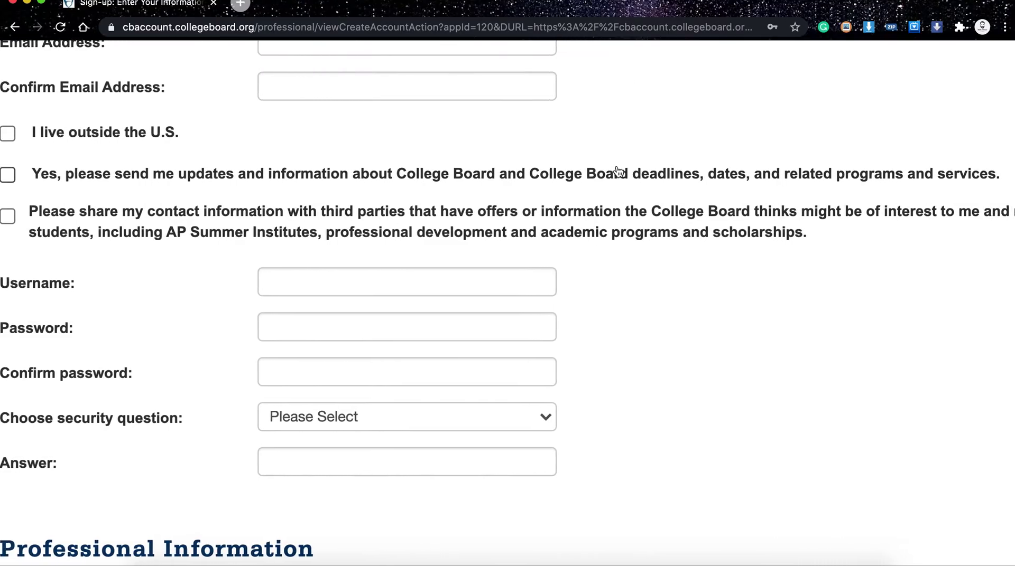
pyautogui.hscroll(-3, 617, 170)
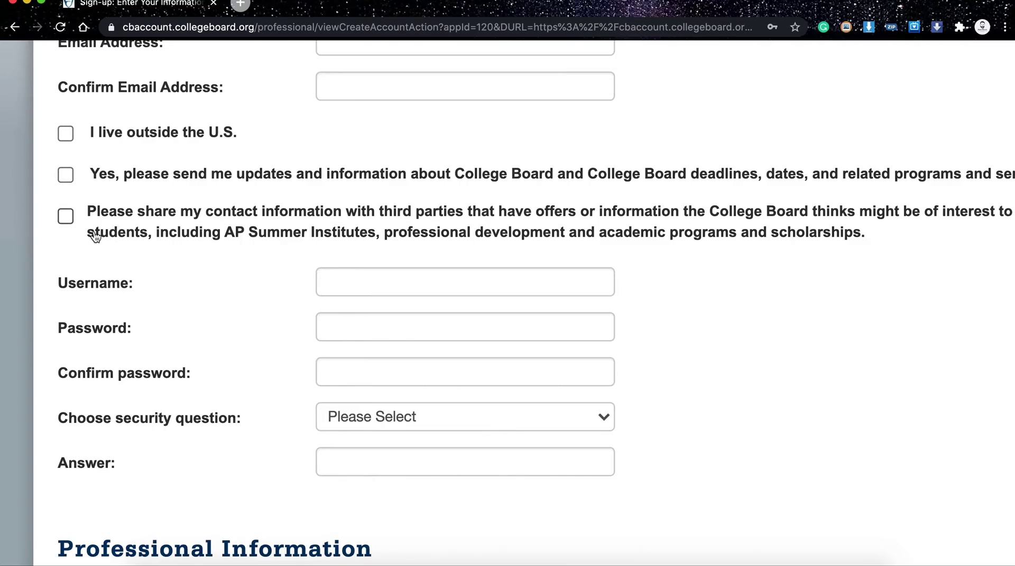
pyautogui.scroll(-3, 114, 298)
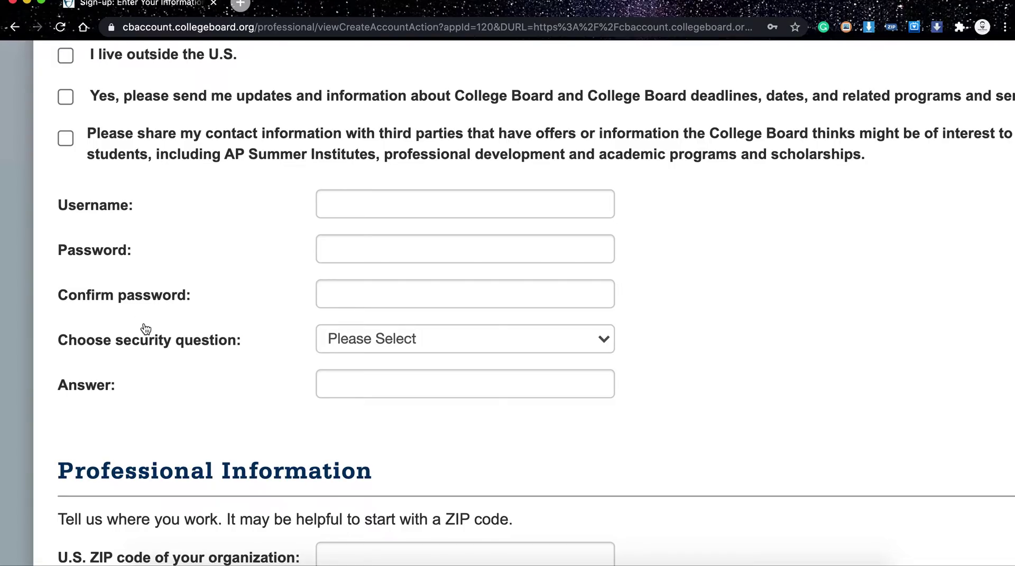
pyautogui.scroll(-2, 145, 328)
pyautogui.scroll(-1, 140, 312)
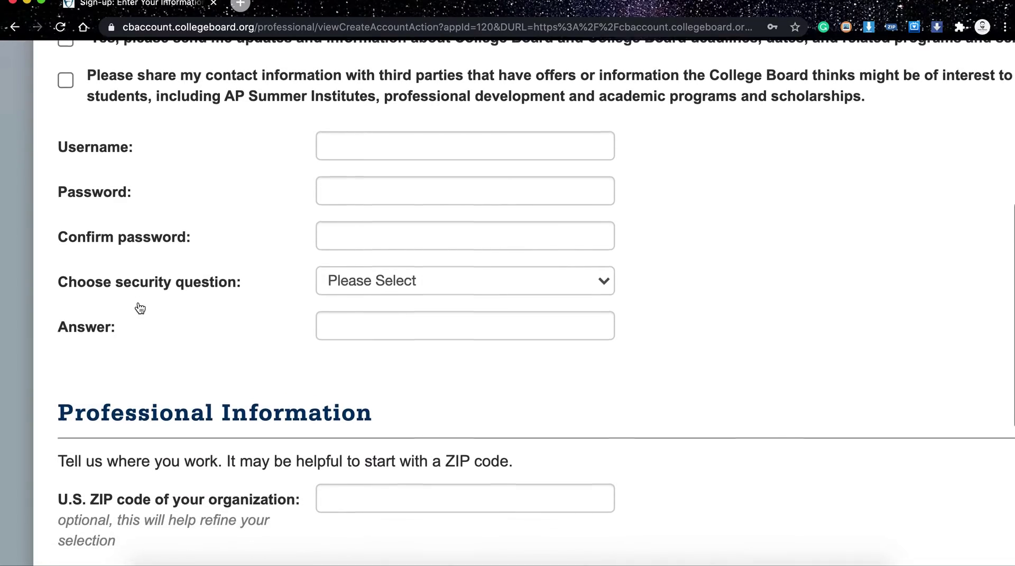
pyautogui.scroll(-1, 140, 308)
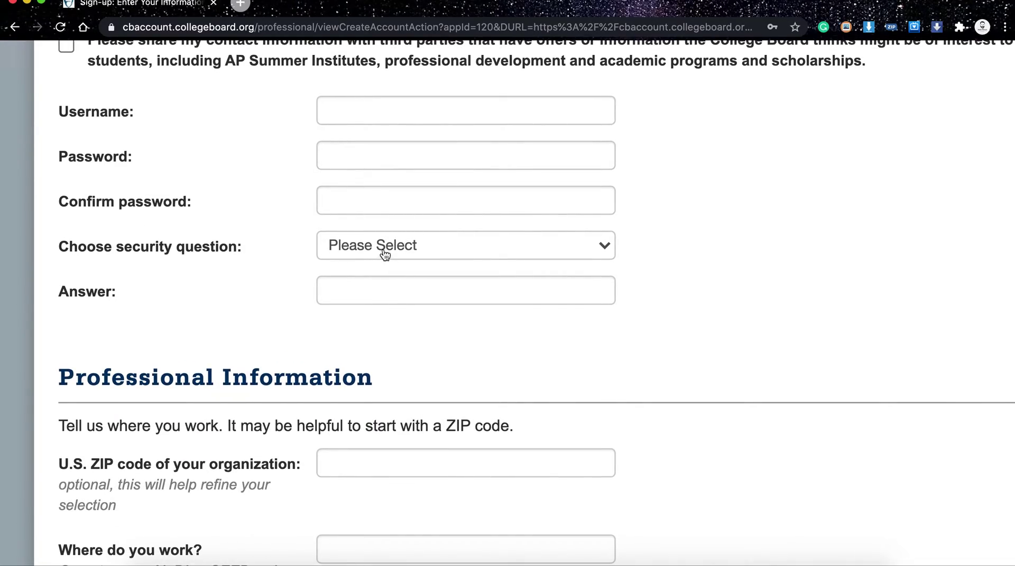
pyautogui.scroll(-5, 254, 319)
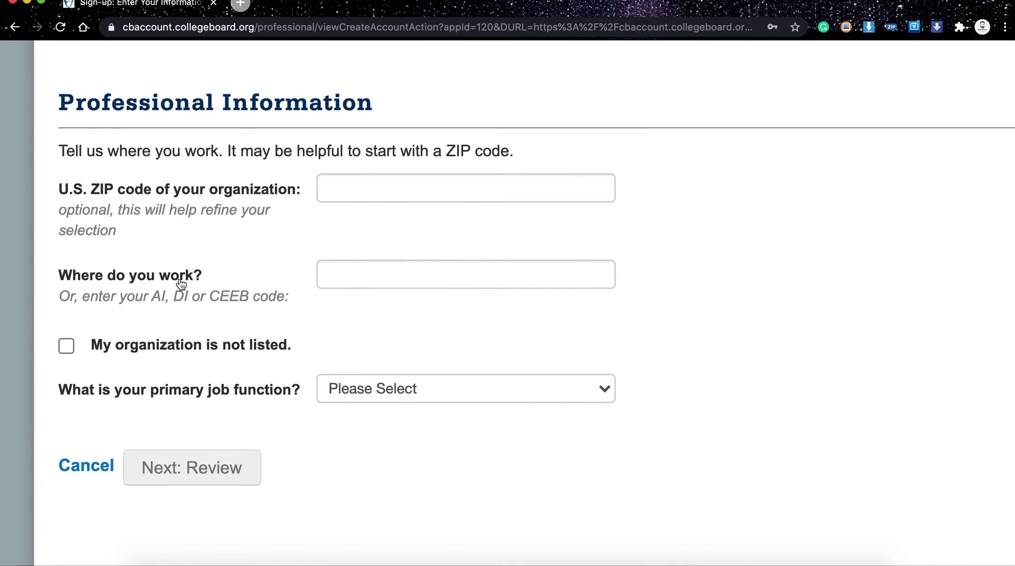
# Place the cursor in the 'Where do you work?' field of Professional Information
pyautogui.scroll(3, 181, 284)
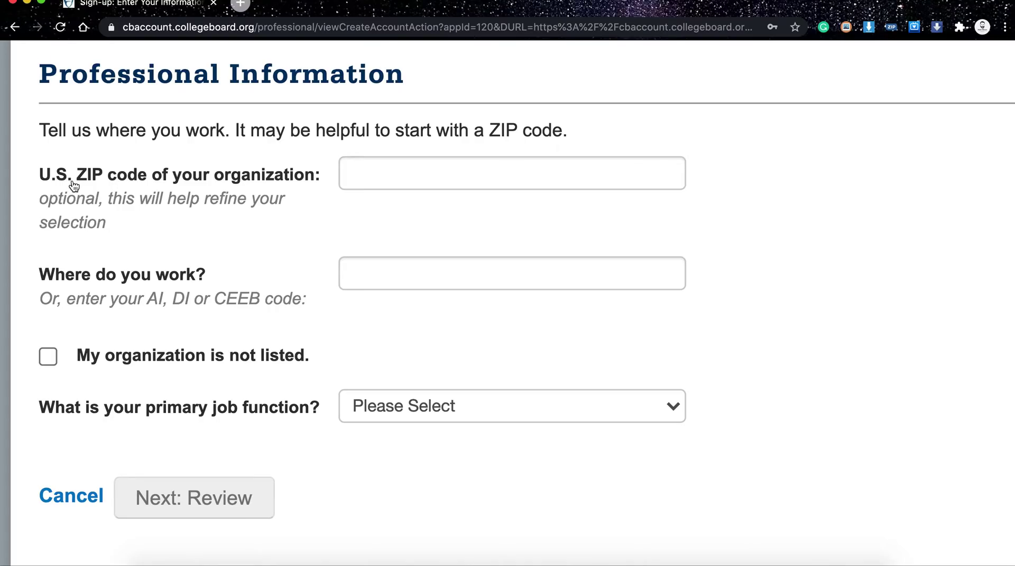
pyautogui.scroll(-3, 111, 275)
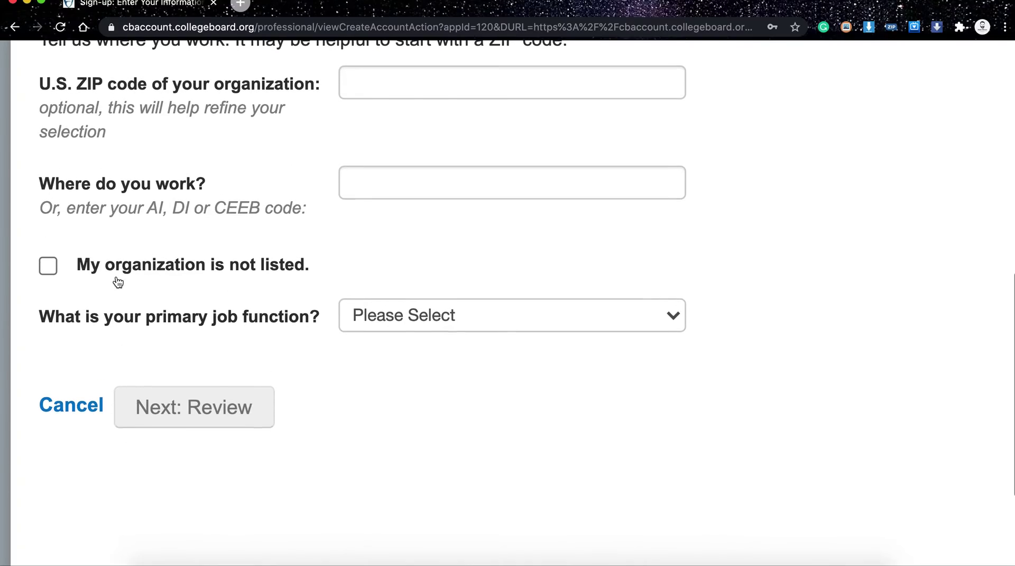
pyautogui.click(392, 191)
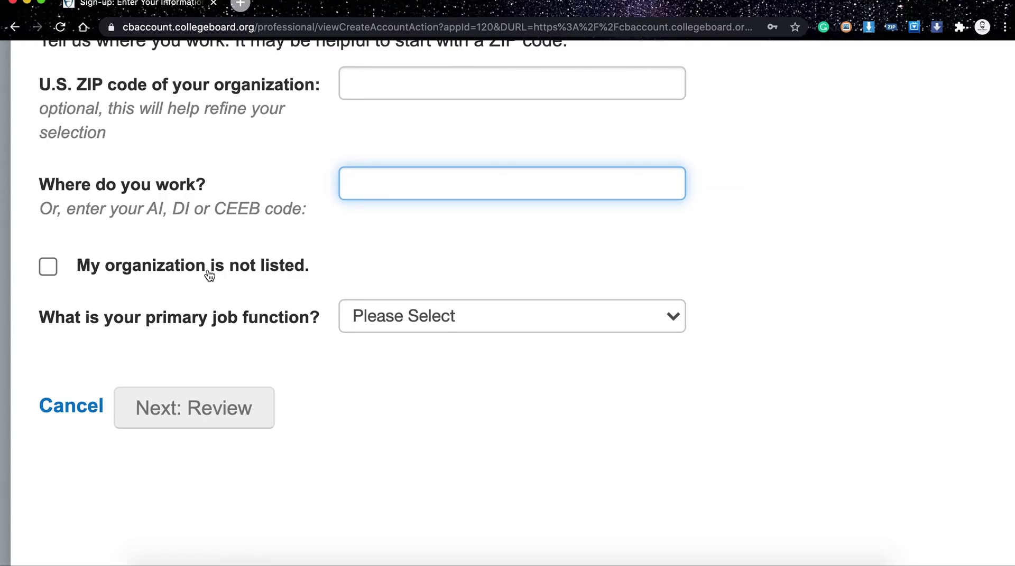
pyautogui.scroll(-2, 161, 312)
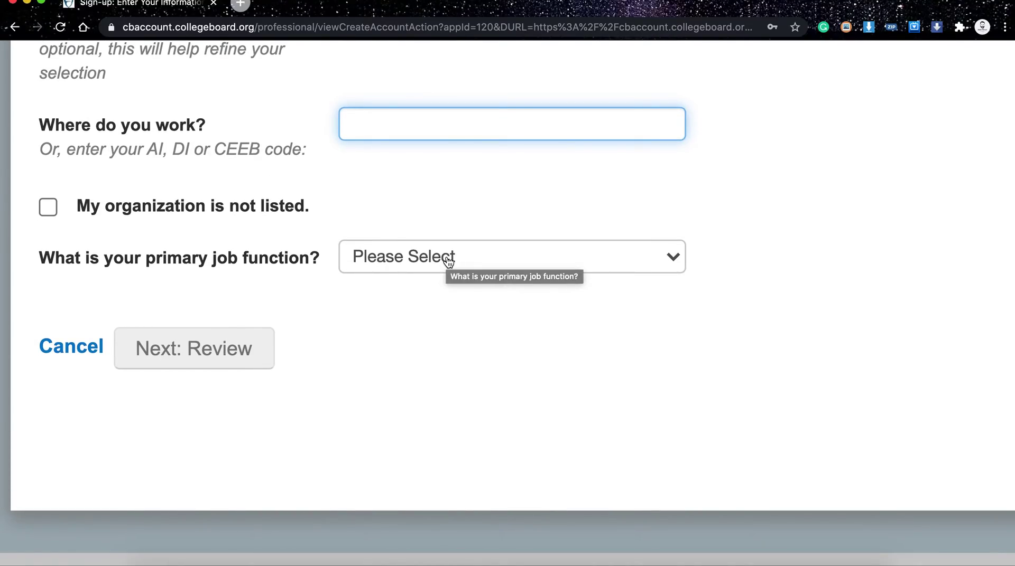
# Set the primary job function to K-12: AP Teacher and review the Account Information fields
pyautogui.click(449, 260)
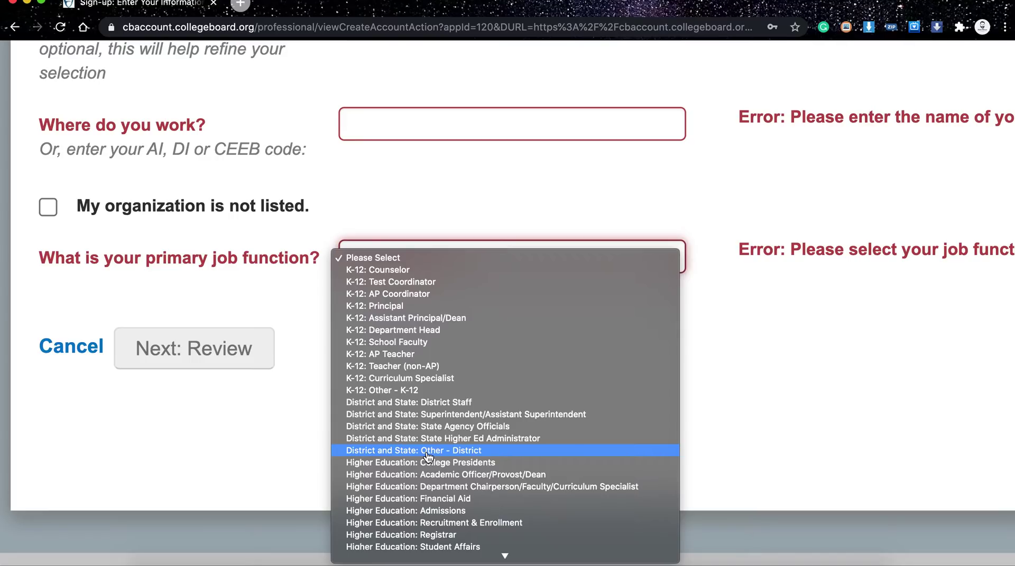
pyautogui.click(424, 357)
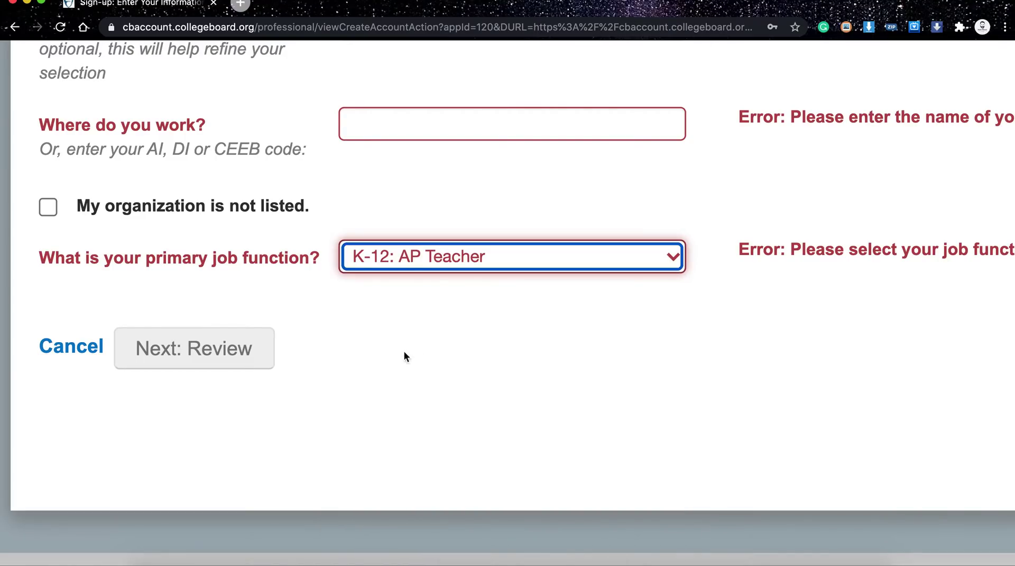
pyautogui.scroll(4, 394, 180)
pyautogui.scroll(-6, 394, 181)
pyautogui.moveTo(203, 242)
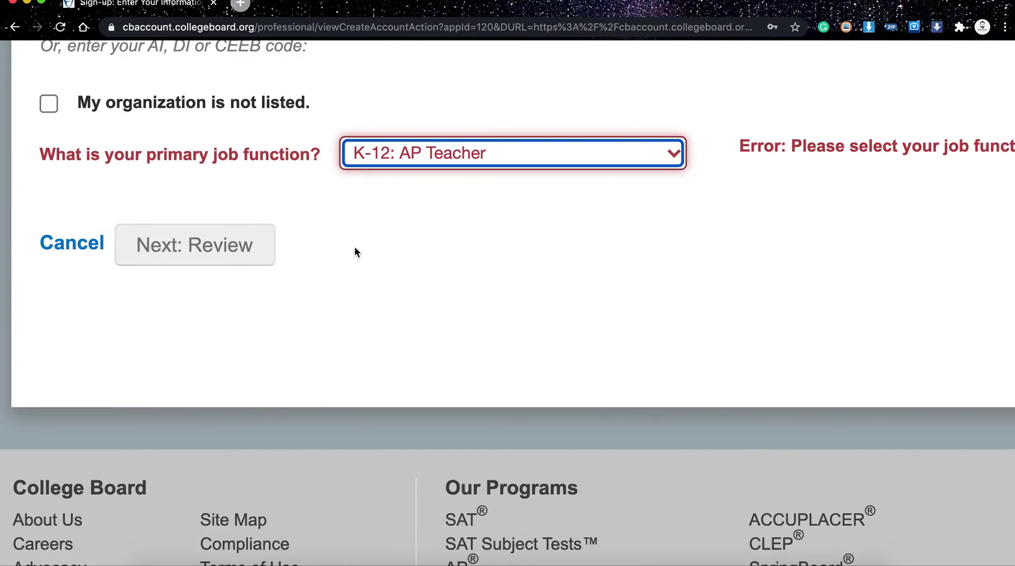
pyautogui.scroll(4, 354, 247)
pyautogui.scroll(15, 354, 252)
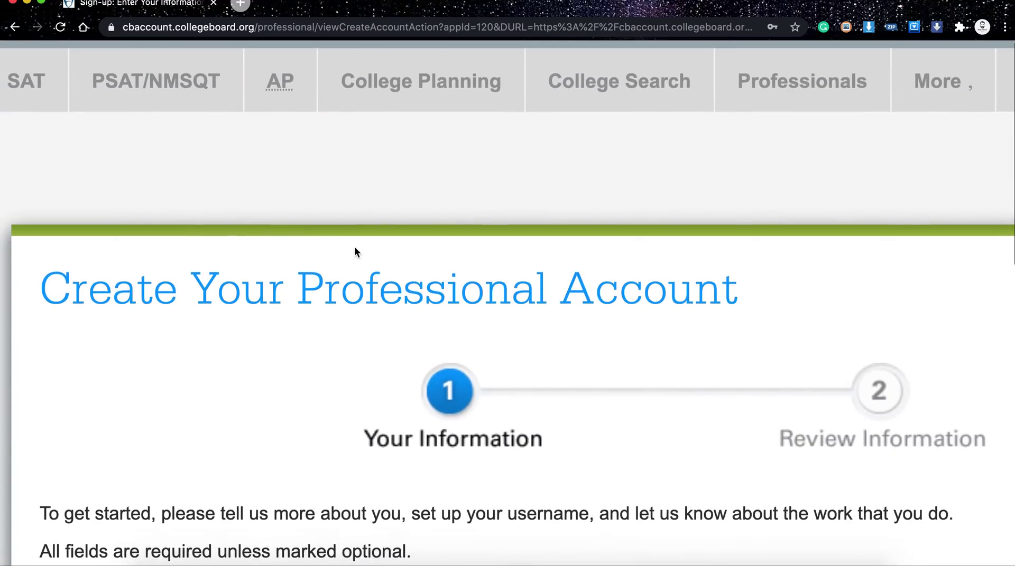
pyautogui.scroll(-5, 295, 227)
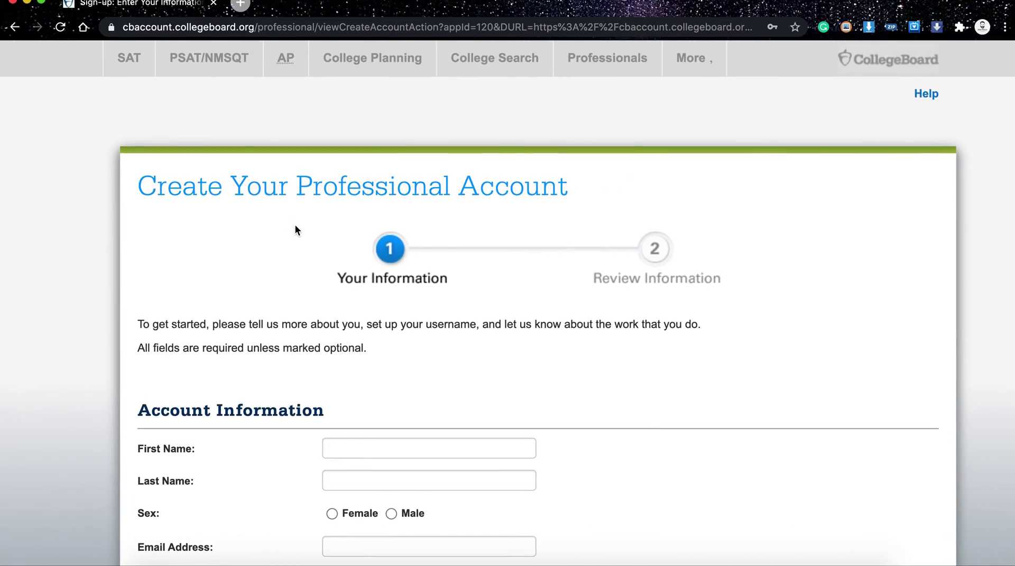
pyautogui.scroll(-3, 295, 225)
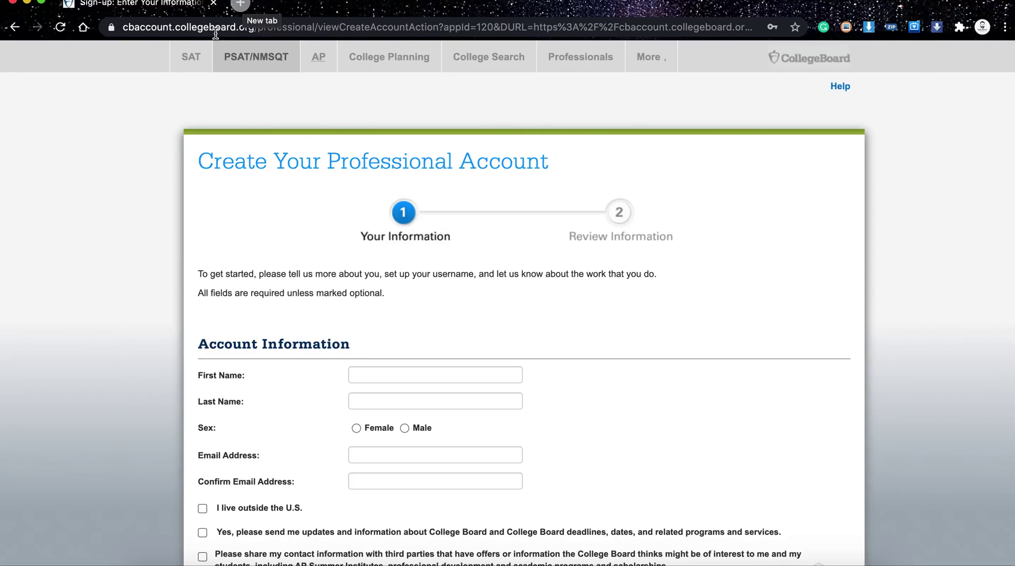
# Go to the AP section and submit the sign-in credentials
pyautogui.click(327, 57)
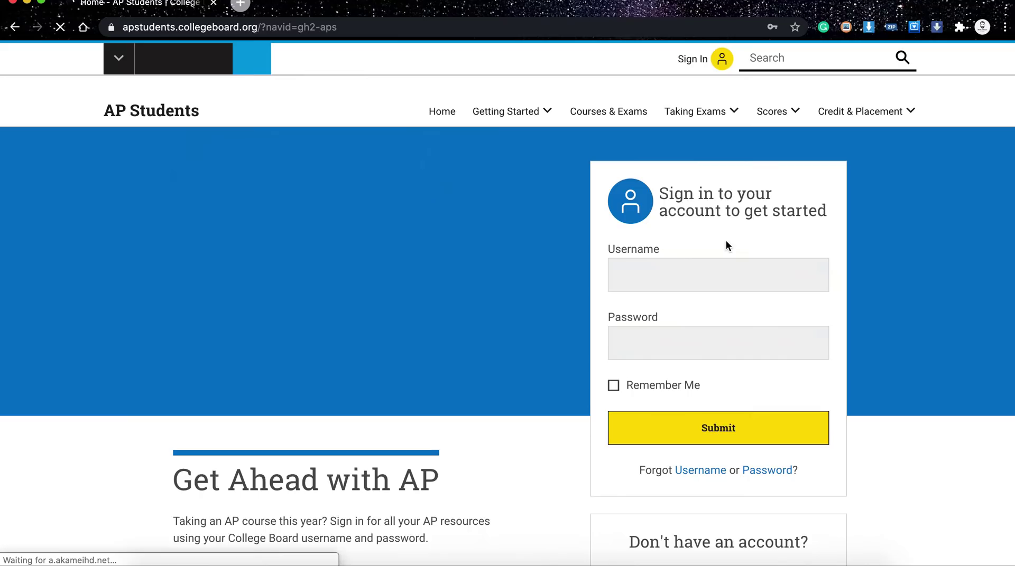
pyautogui.click(720, 429)
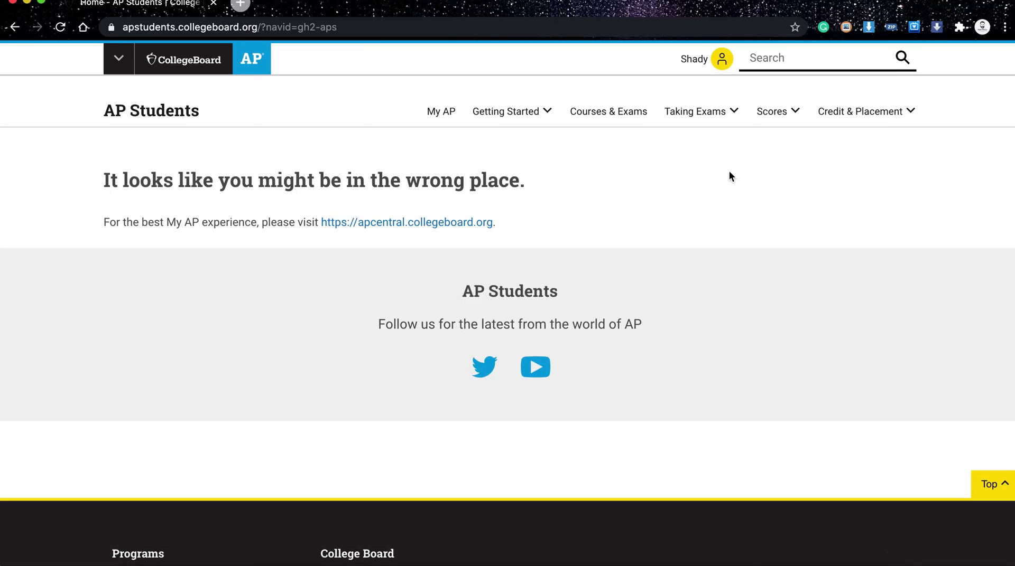
pyautogui.scroll(5, 743, 64)
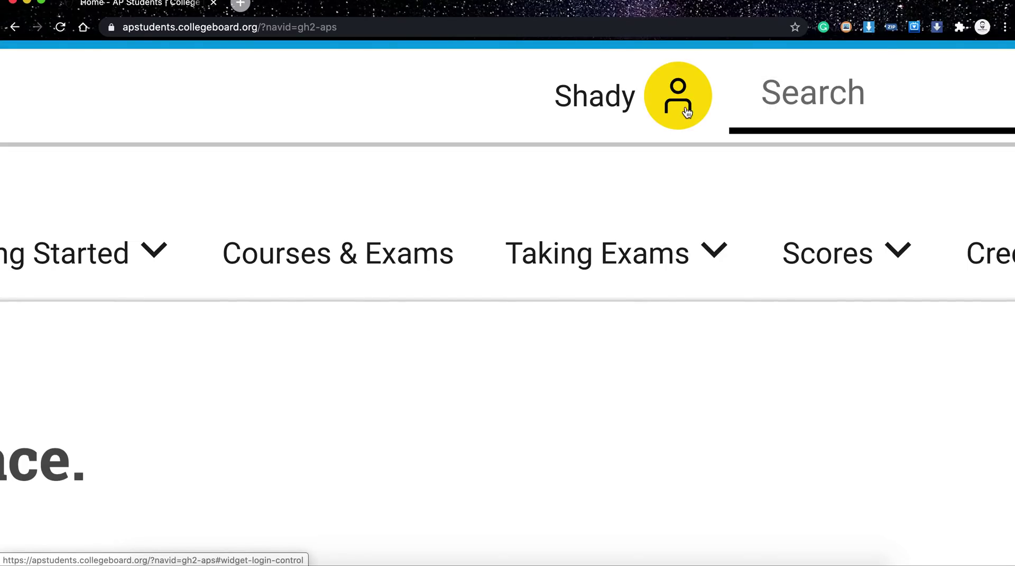
# Go to My Dashboard from the signed-in account panel
pyautogui.click(685, 113)
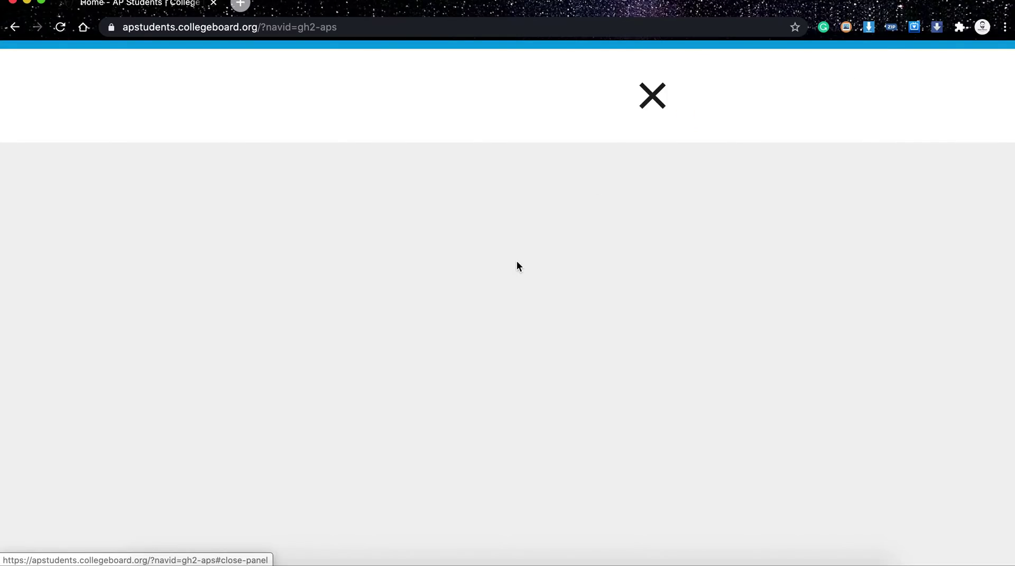
pyautogui.scroll(-5, 515, 264)
pyautogui.scroll(5, 205, 166)
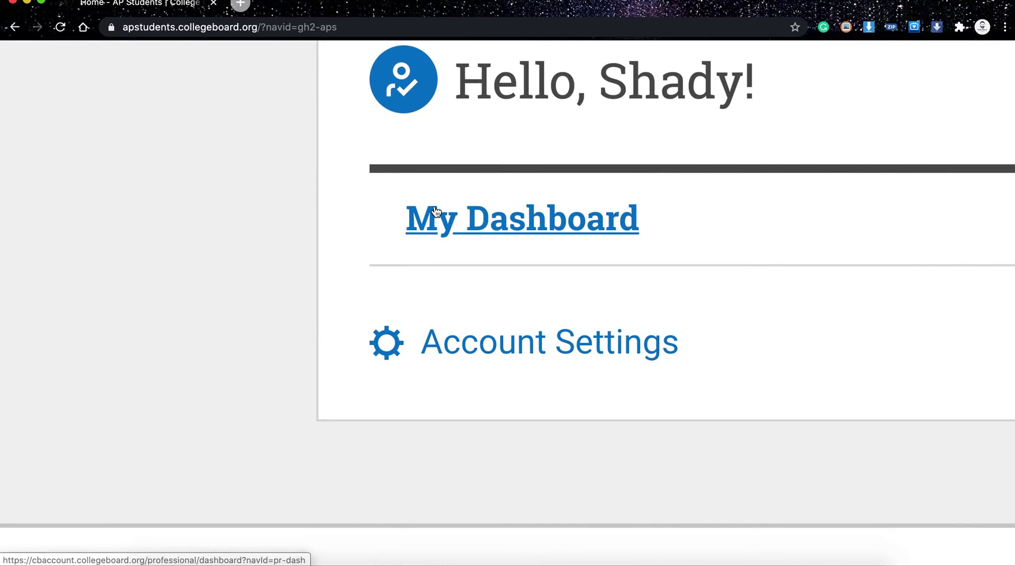
pyautogui.click(436, 212)
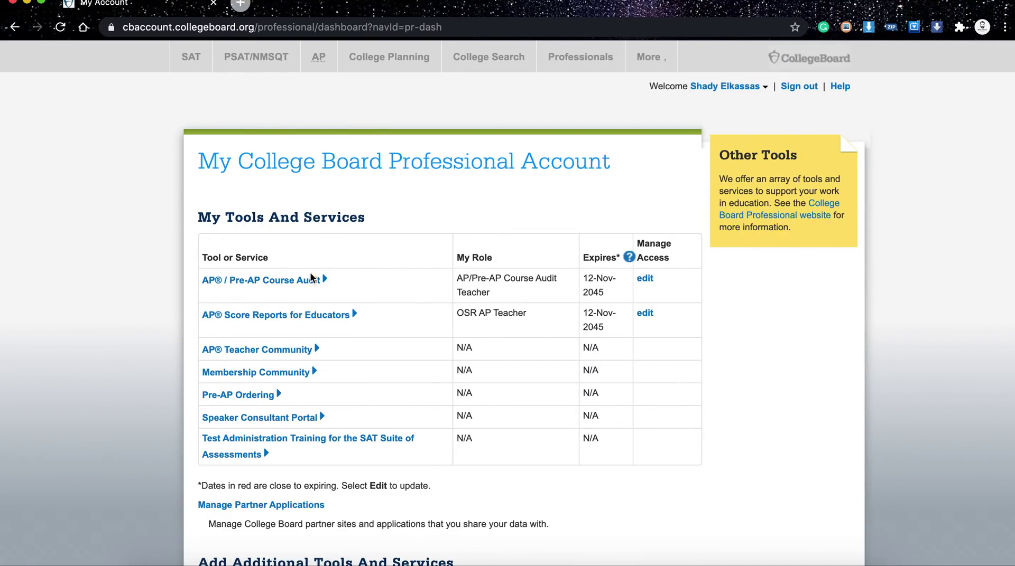
# Launch AP / Pre-AP Course Audit from My Tools And Services on the dashboard
pyautogui.scroll(2, 305, 287)
pyautogui.scroll(5, 305, 288)
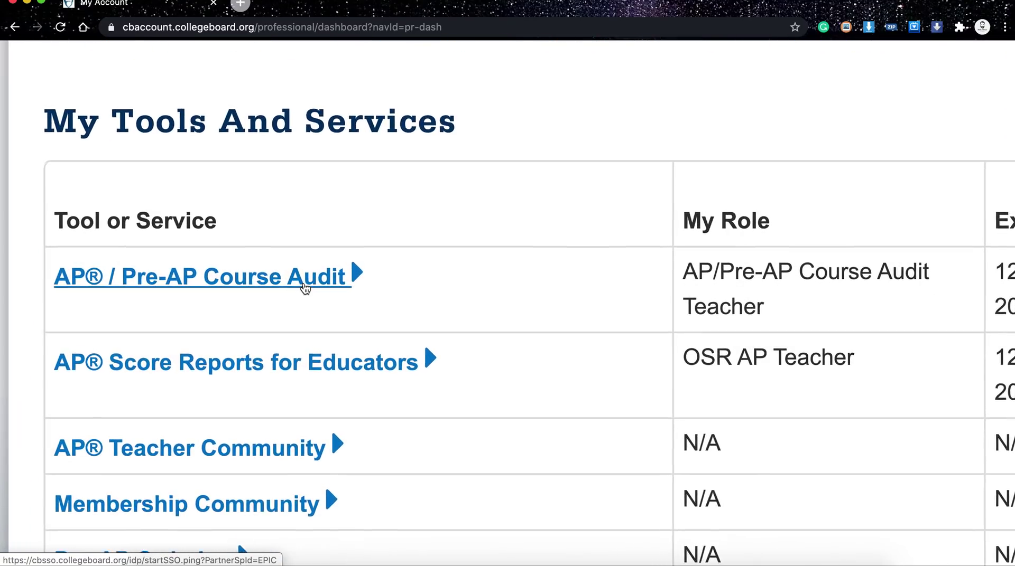
pyautogui.hscroll(-5, 453, 302)
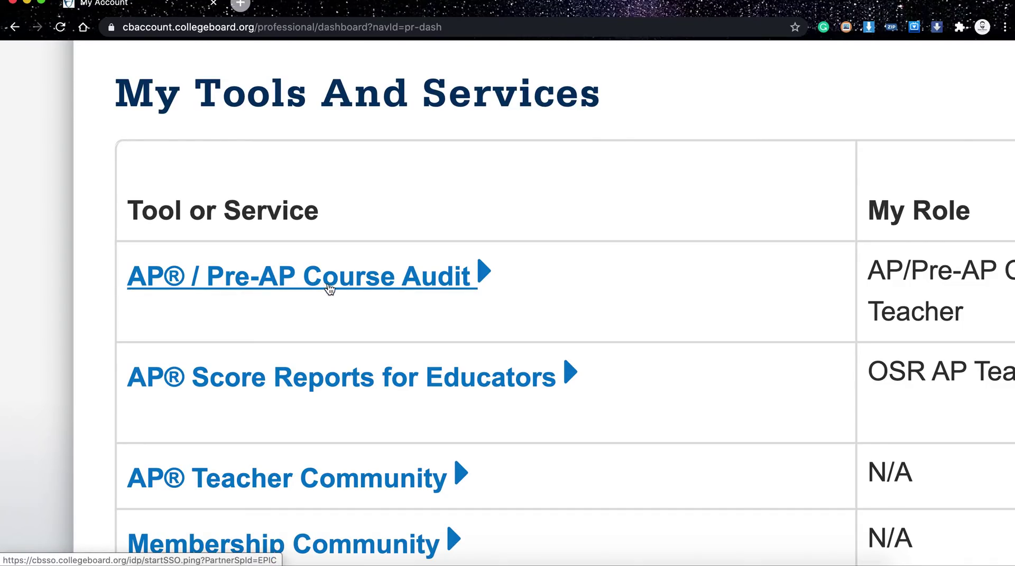
pyautogui.click(359, 285)
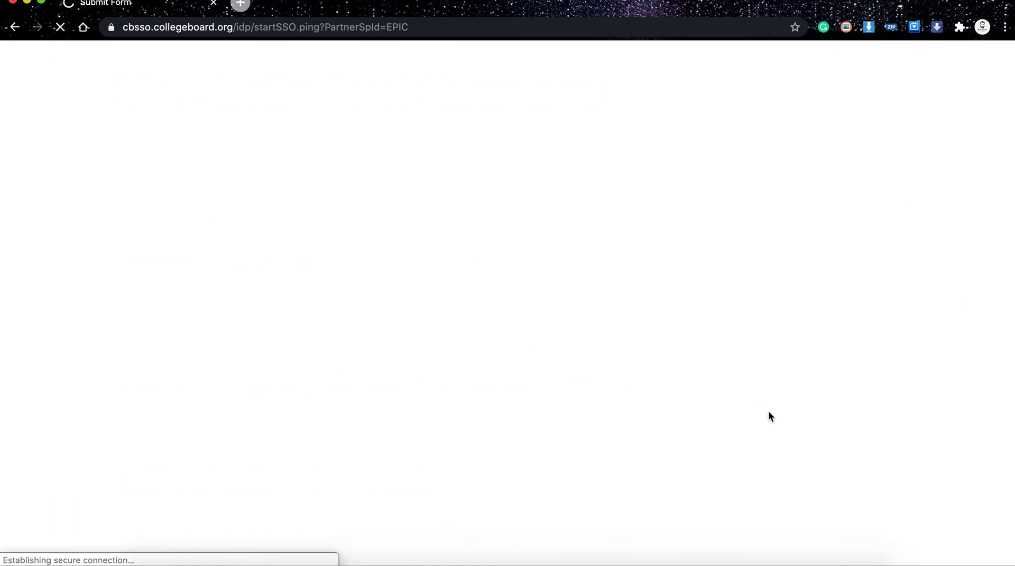
# Scroll the 2020-2021 Teacher – Course Status page to the Chemistry, Physics 1 and Physics 2 cards
pyautogui.scroll(-5, 769, 413)
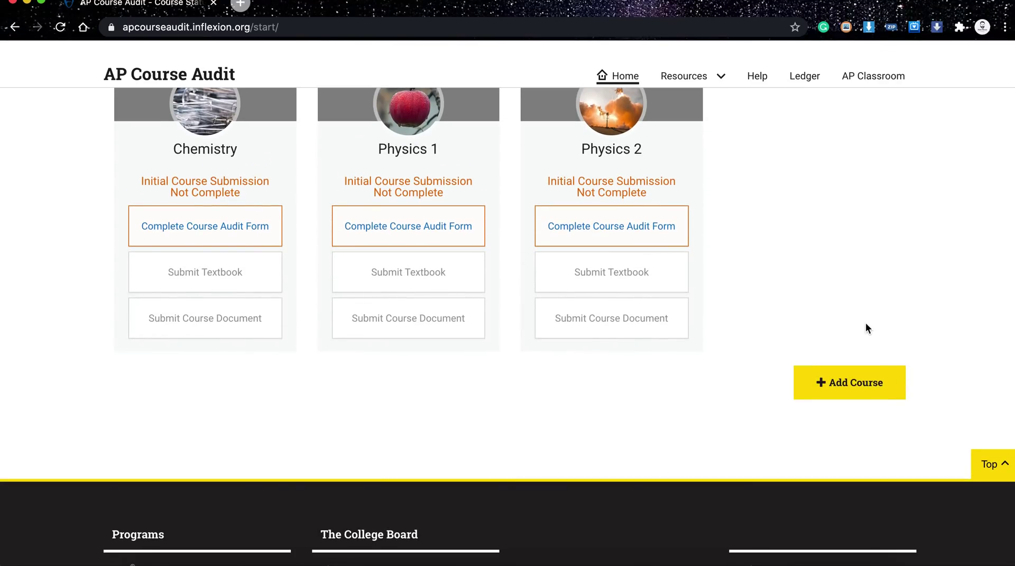
pyautogui.scroll(5, 864, 322)
pyautogui.scroll(-2, 865, 323)
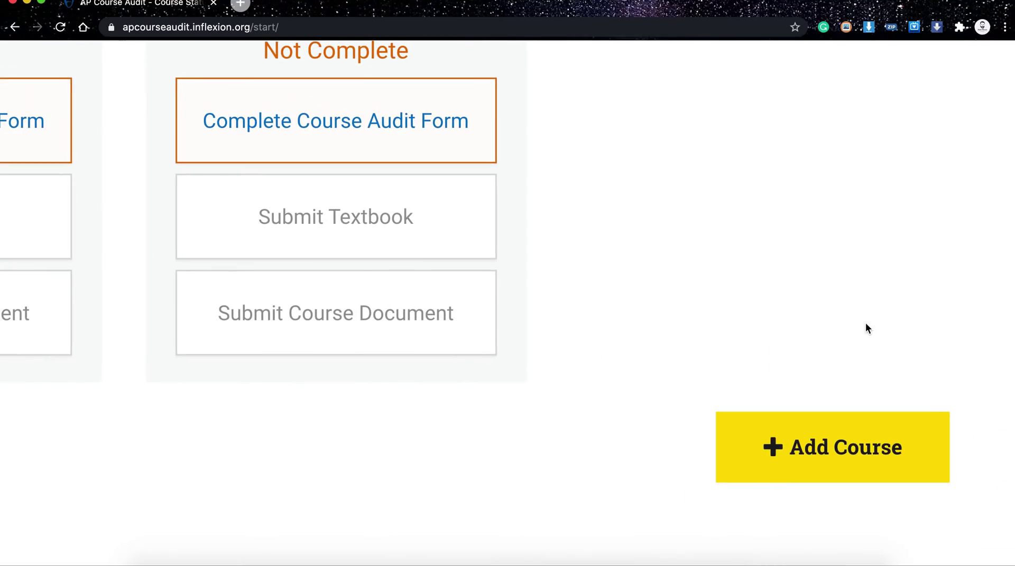
pyautogui.scroll(-2, 864, 322)
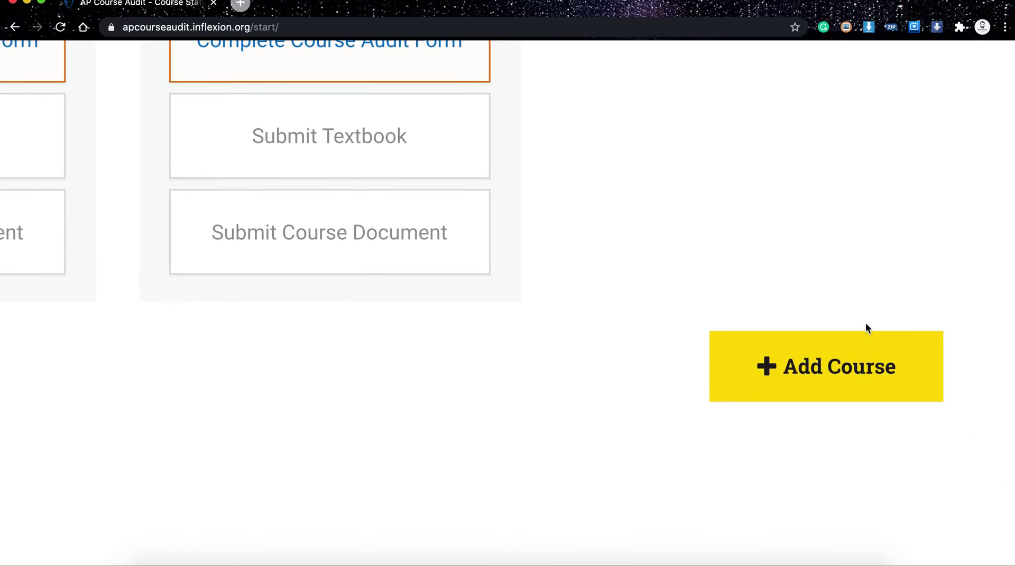
pyautogui.click(830, 373)
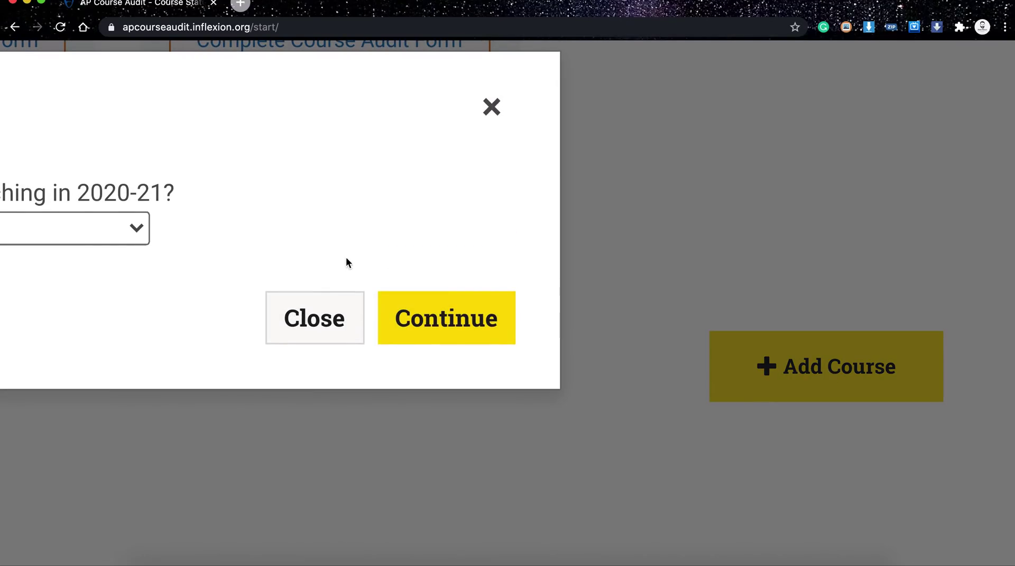
pyautogui.click(335, 234)
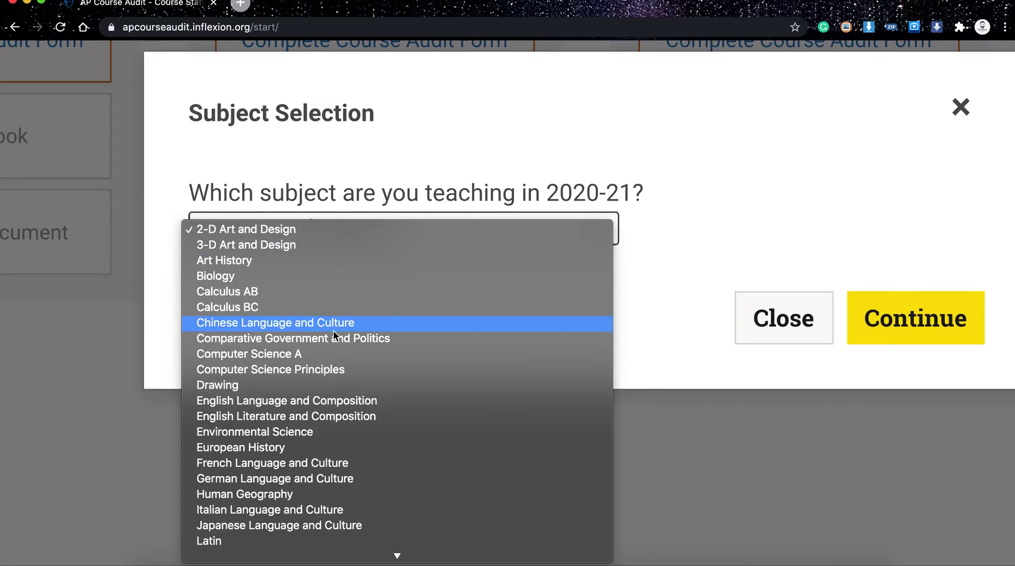
pyautogui.scroll(-10, 334, 355)
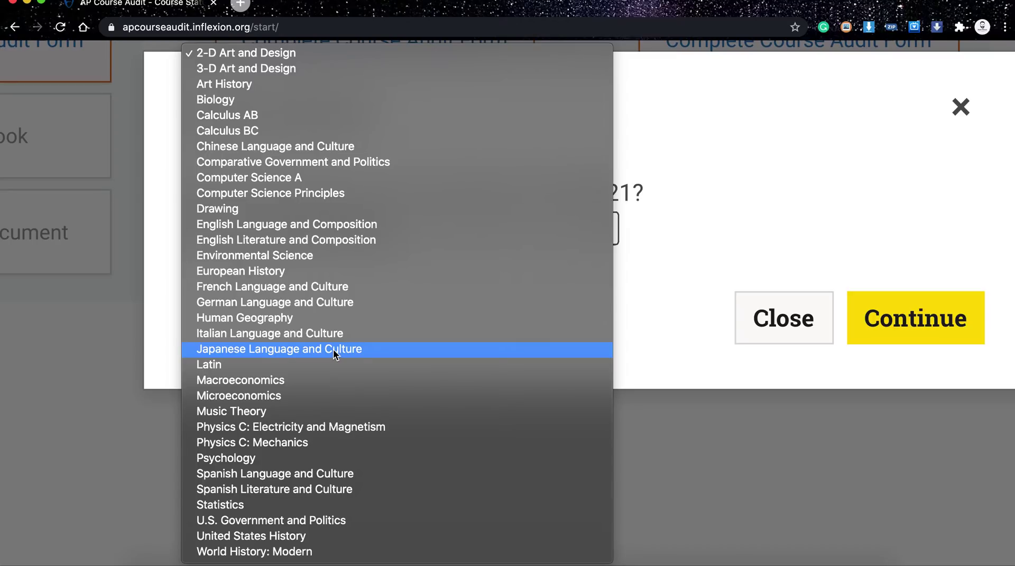
pyautogui.click(309, 225)
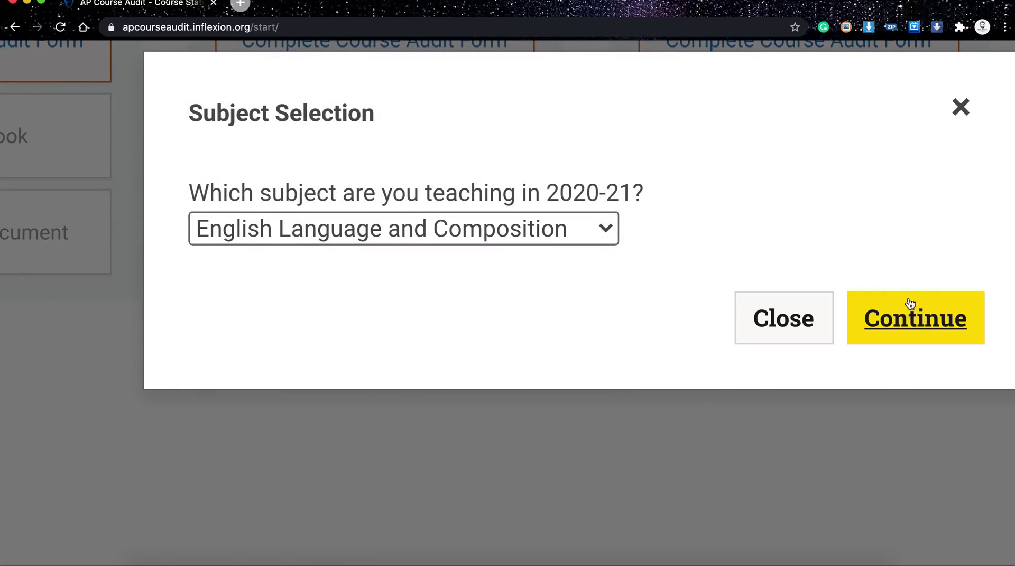
pyautogui.click(961, 109)
pyautogui.scroll(5, 557, 405)
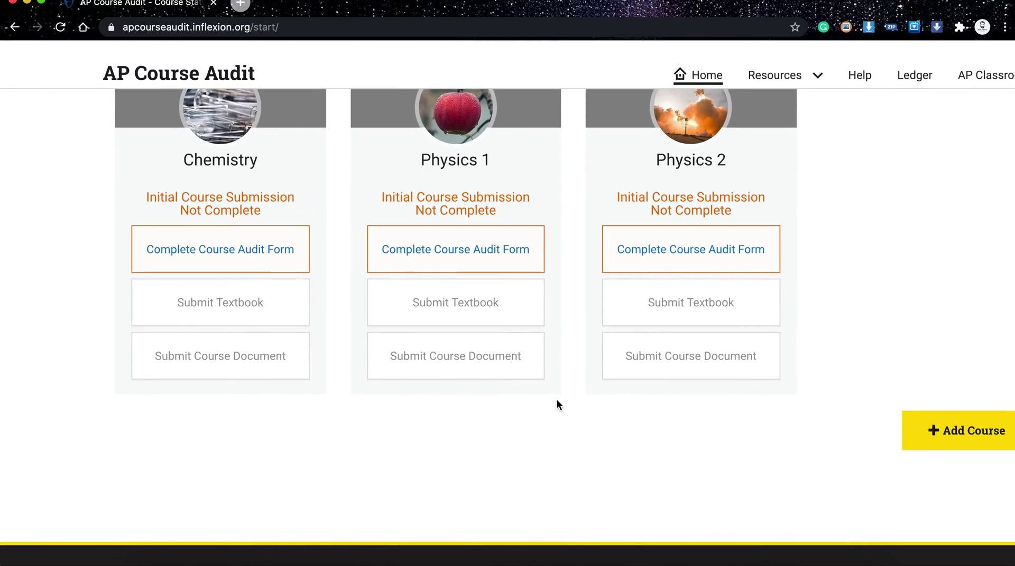
pyautogui.scroll(5, 557, 404)
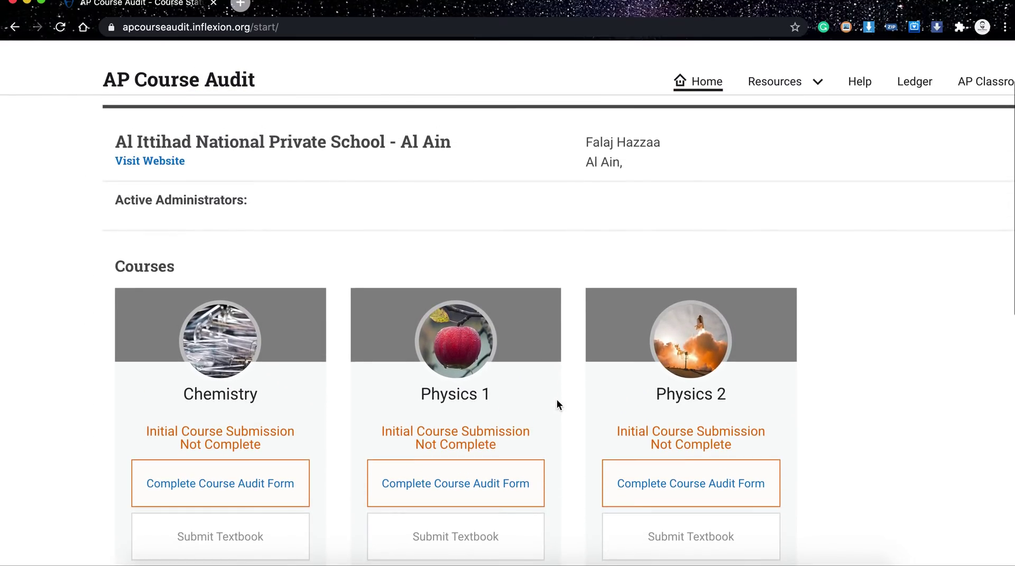
pyautogui.scroll(-3, 557, 405)
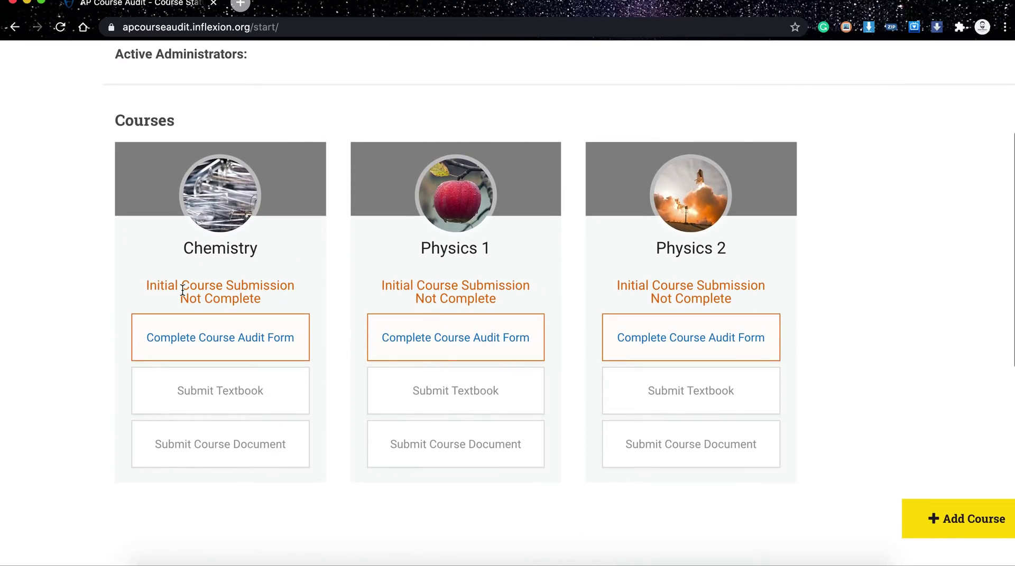
pyautogui.scroll(5, 188, 298)
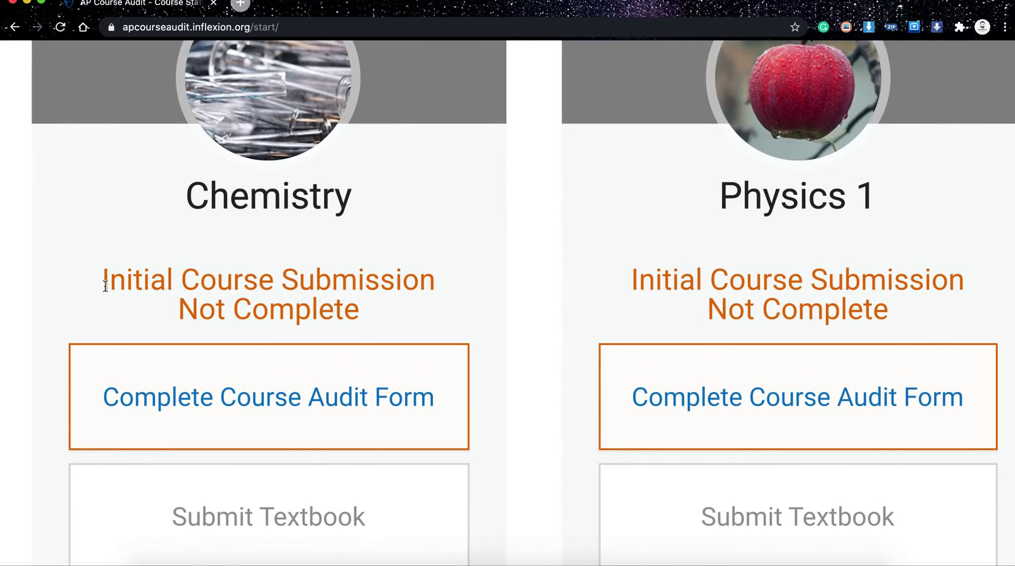
pyautogui.moveTo(103, 279); pyautogui.dragTo(328, 327)
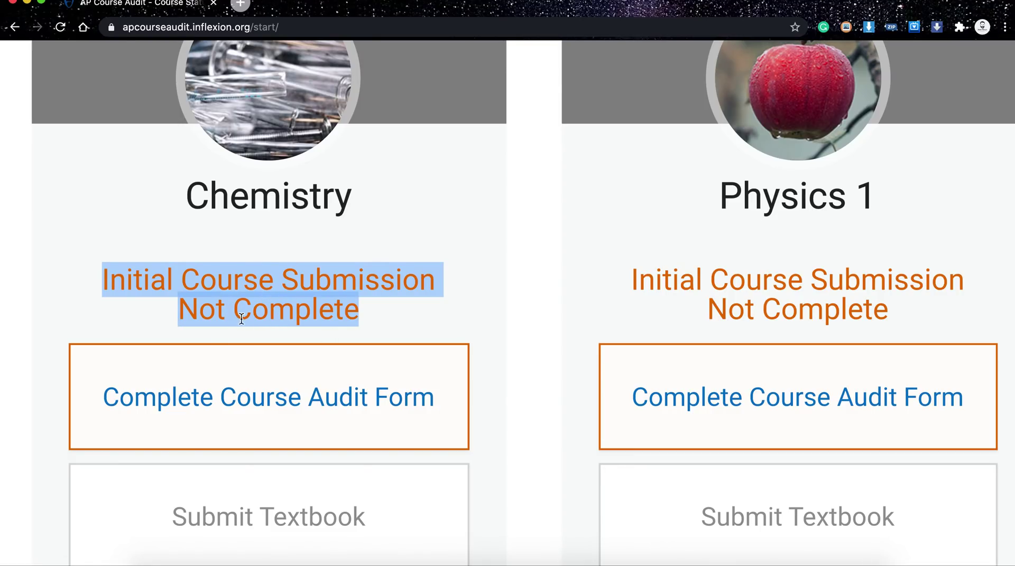
pyautogui.click(362, 305)
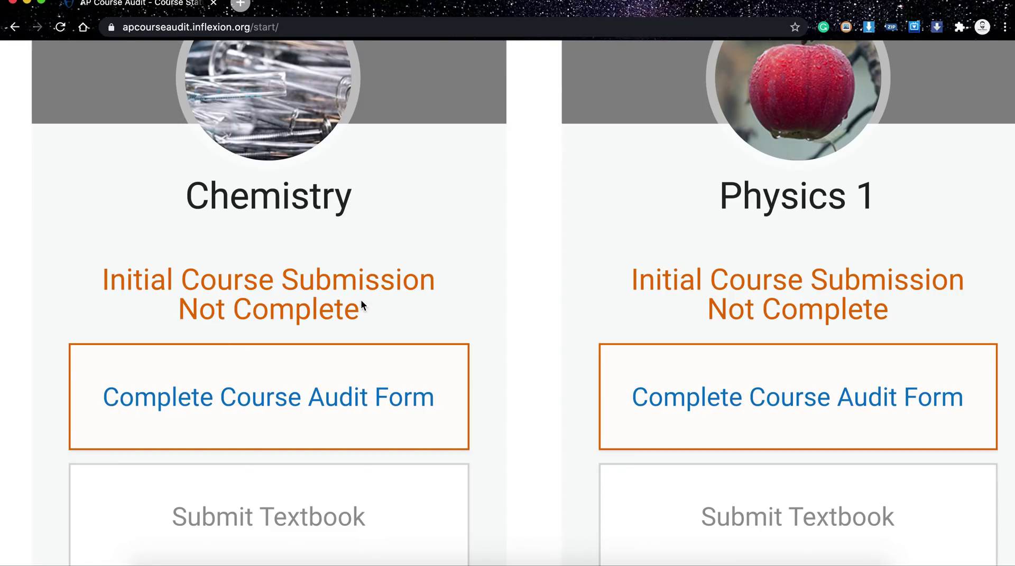
# Open the AP Chemistry audit form and tick I Agree on the Course Information statements
pyautogui.click(272, 412)
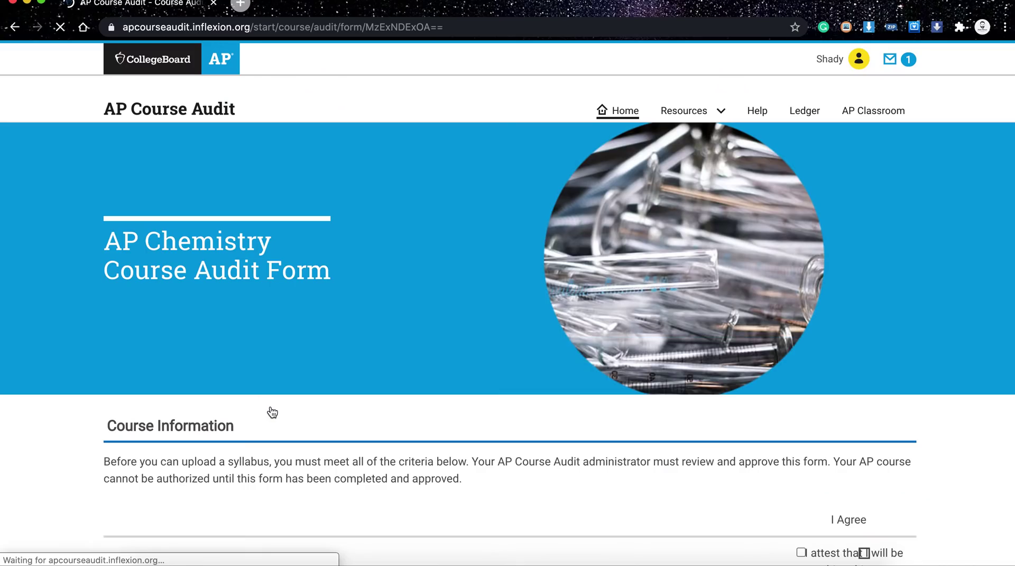
pyautogui.scroll(-5, 354, 329)
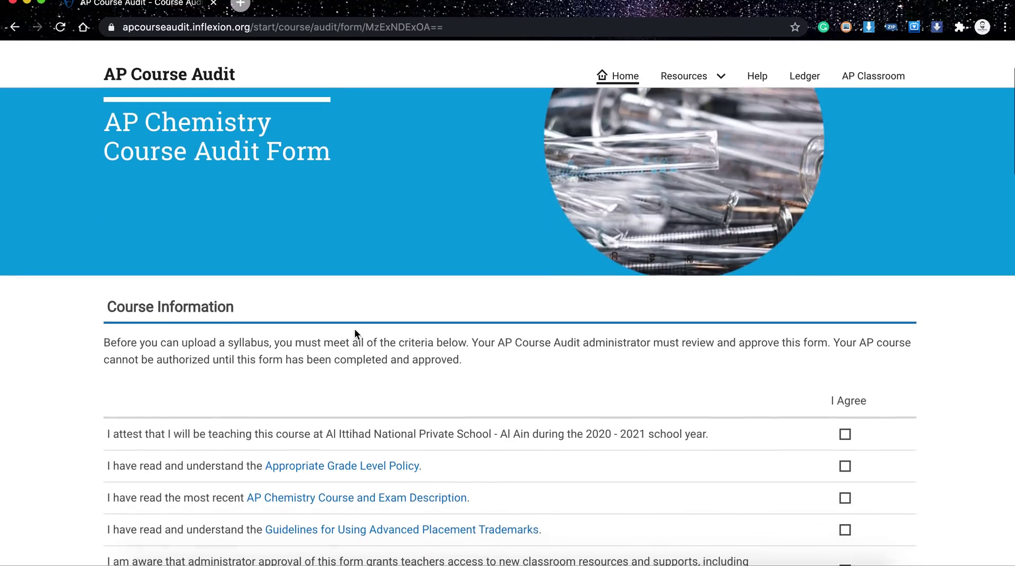
pyautogui.scroll(-5, 356, 333)
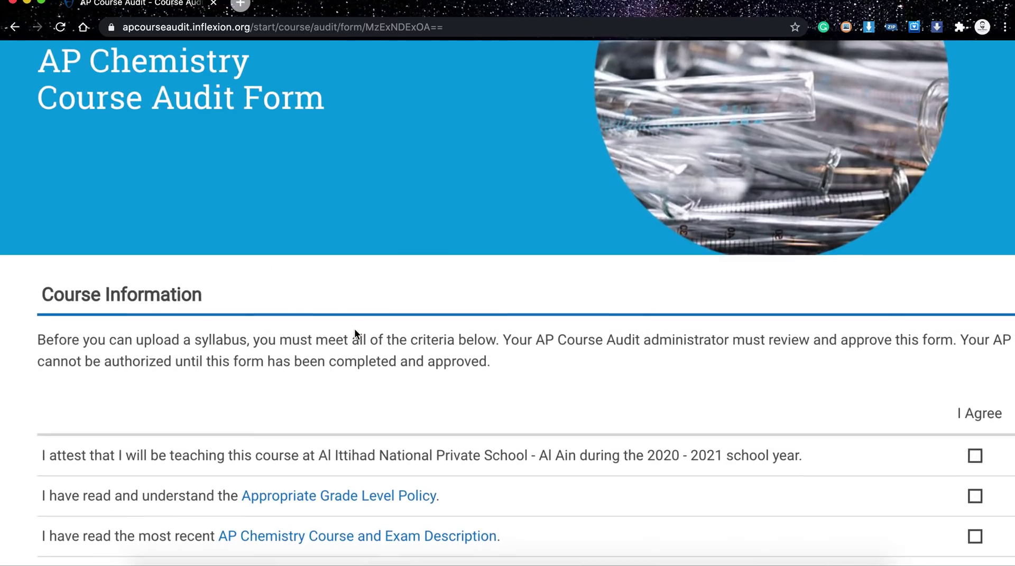
pyautogui.scroll(-2, 354, 329)
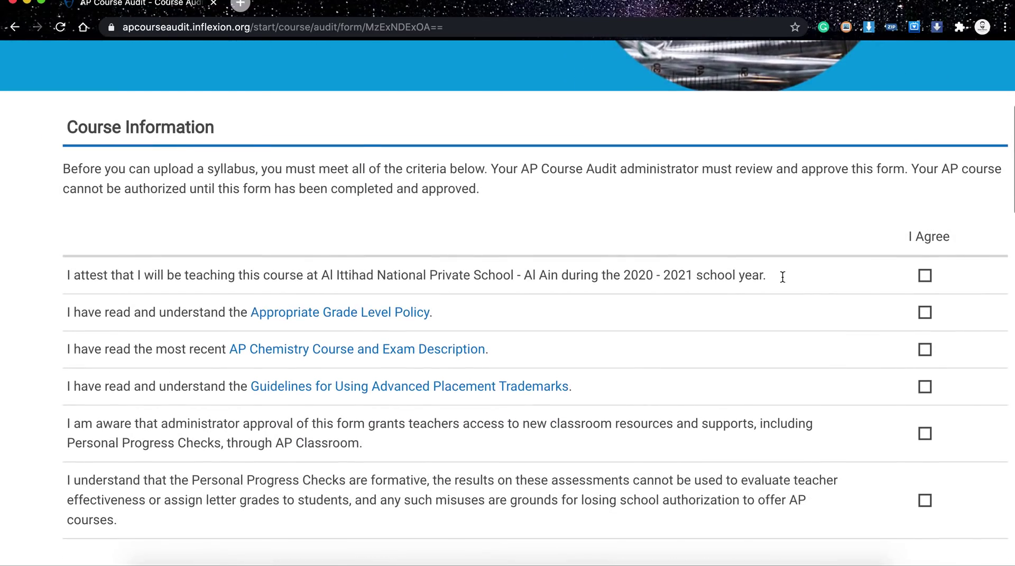
pyautogui.scroll(-4, 908, 314)
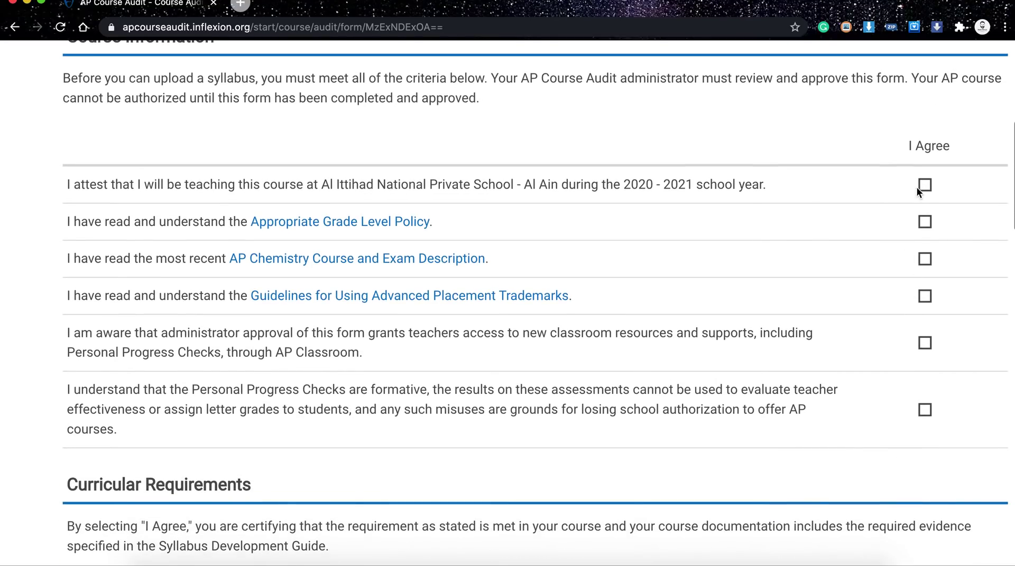
pyautogui.scroll(-3, 926, 351)
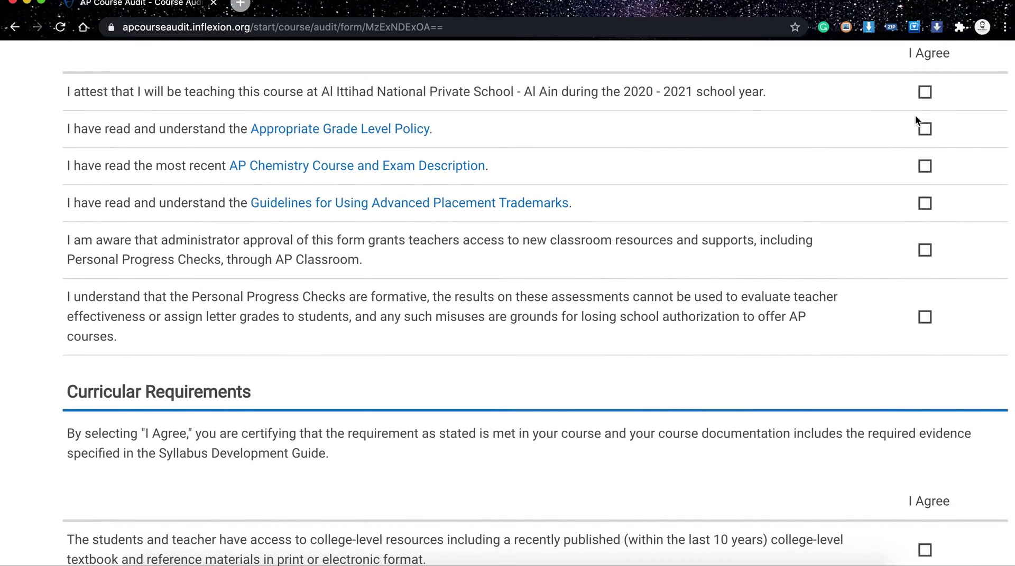
pyautogui.click(922, 96)
pyautogui.click(924, 167)
pyautogui.scroll(-5, 925, 169)
# Agree to the six Curricular Requirements, from college-level textbook through lab evidence recording
pyautogui.click(926, 249)
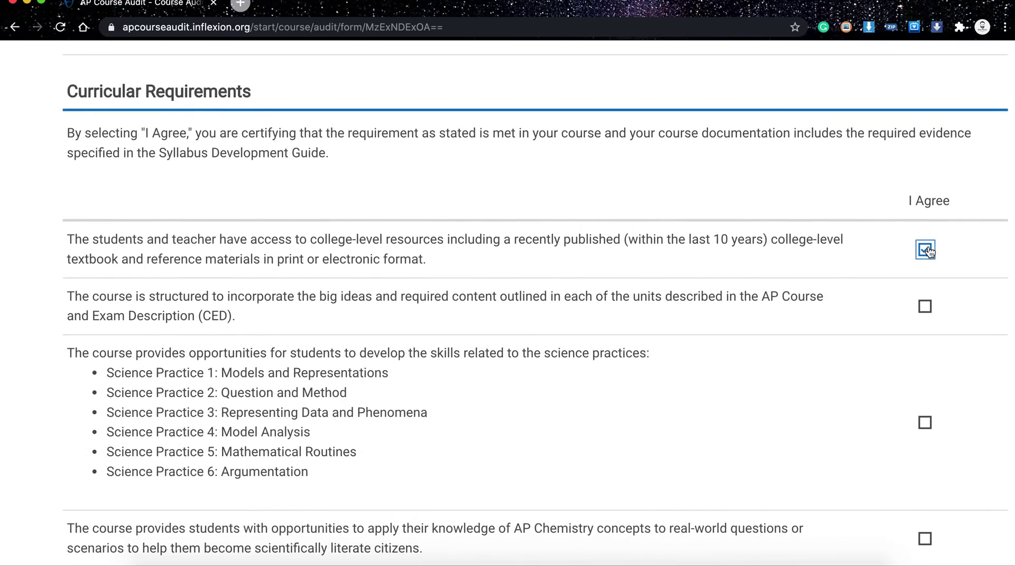
pyautogui.click(927, 309)
pyautogui.click(929, 422)
pyautogui.scroll(-3, 929, 422)
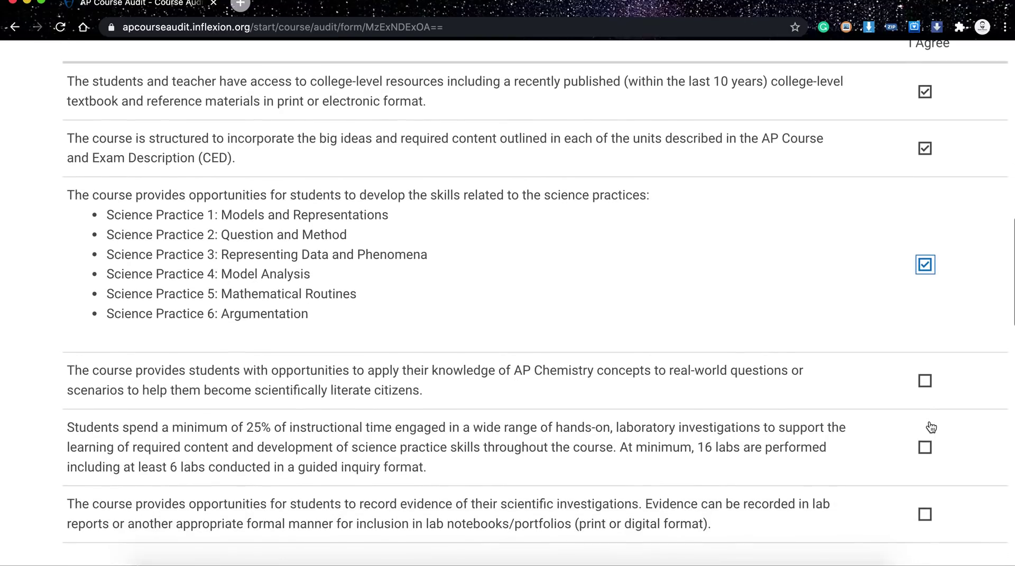
pyautogui.click(924, 365)
pyautogui.click(924, 432)
pyautogui.click(926, 496)
pyautogui.scroll(-5, 928, 495)
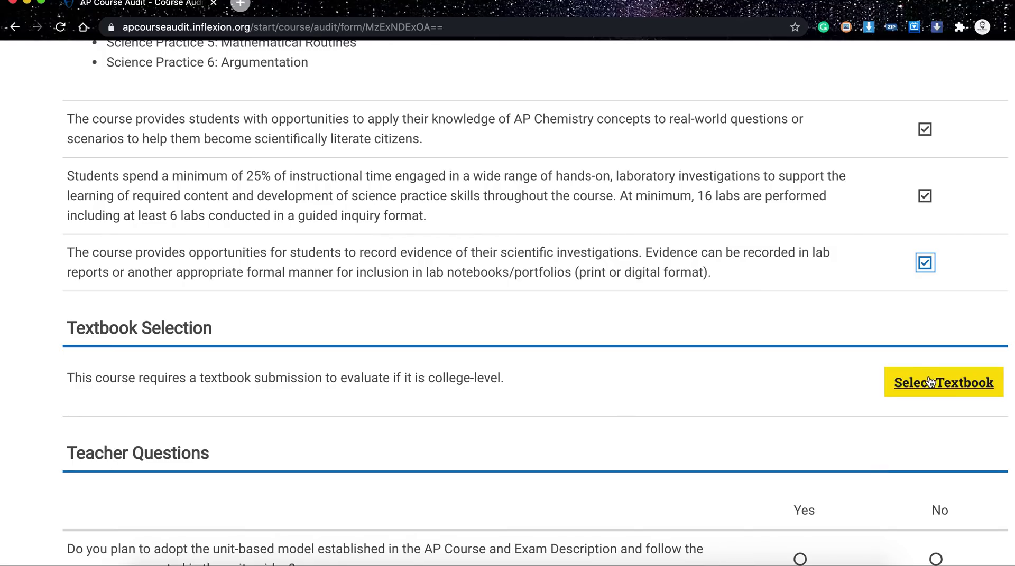
pyautogui.click(942, 387)
pyautogui.scroll(-1, 556, 334)
pyautogui.scroll(-13, 556, 334)
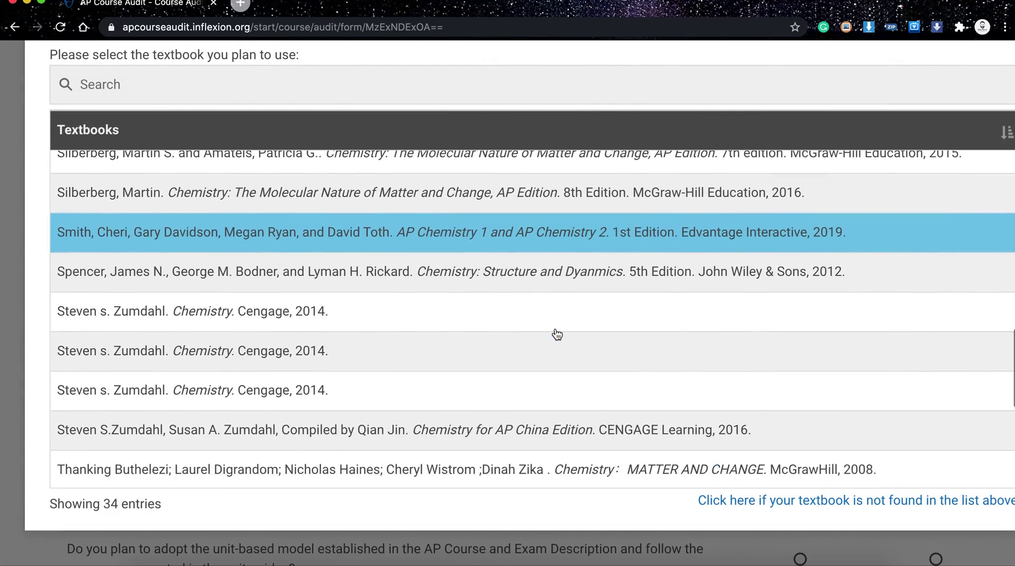
pyautogui.scroll(-6, 556, 334)
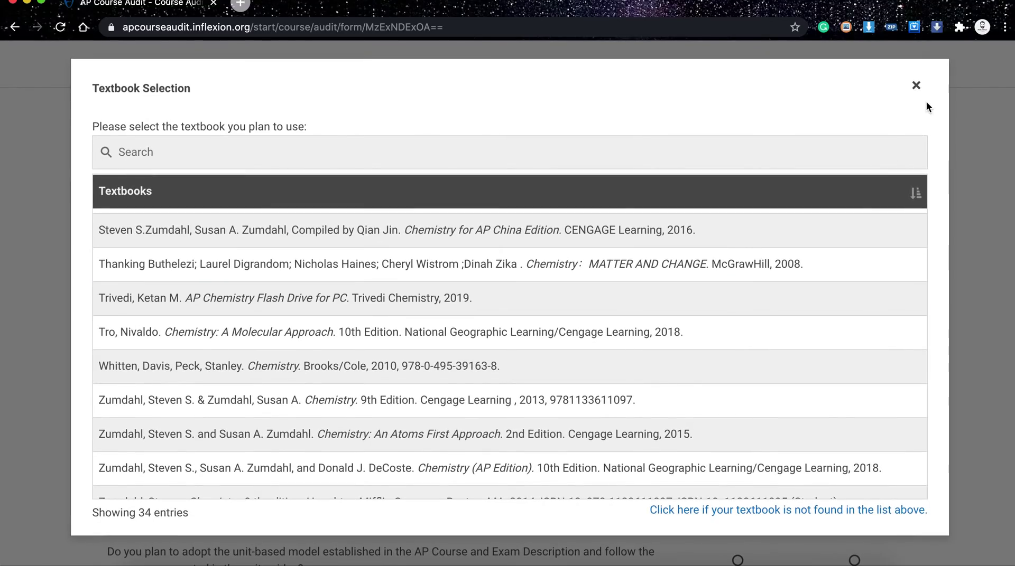
pyautogui.click(918, 88)
pyautogui.scroll(-3, 684, 502)
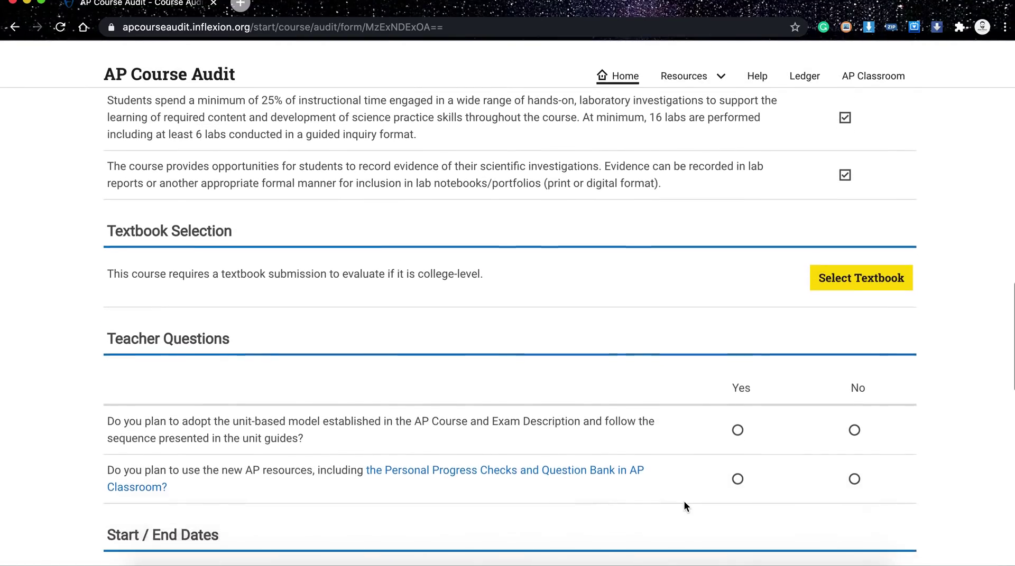
pyautogui.scroll(-3, 683, 502)
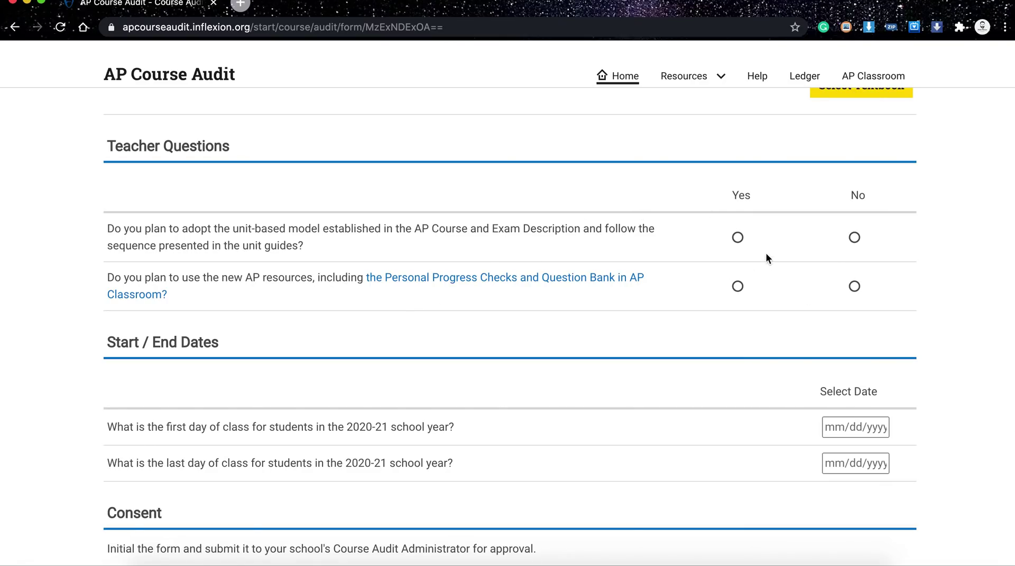
pyautogui.scroll(-5, 672, 362)
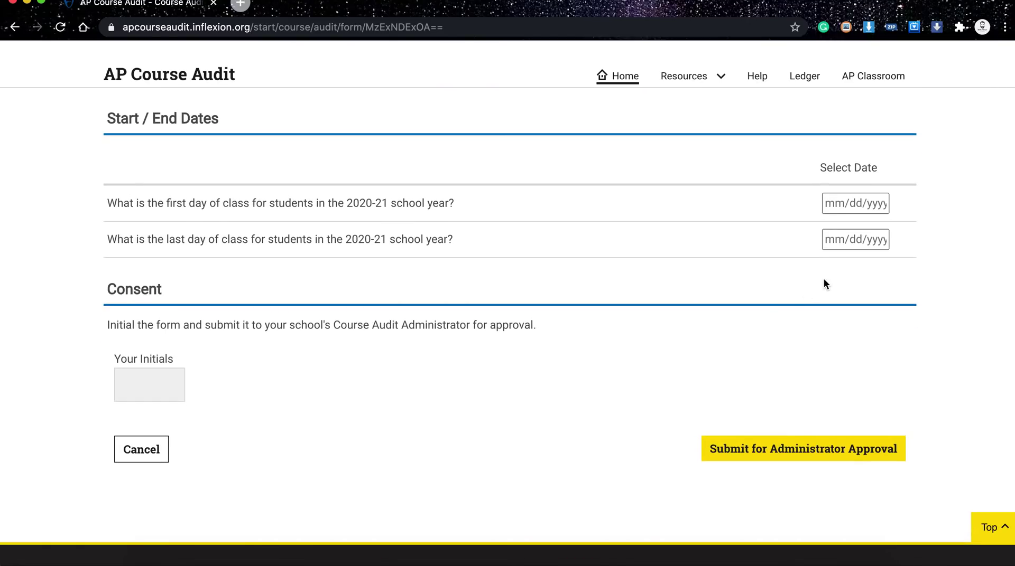
# Pick November 15, 2020 and May 30, 2021 in the first- and last-class-day calendars
pyautogui.click(840, 203)
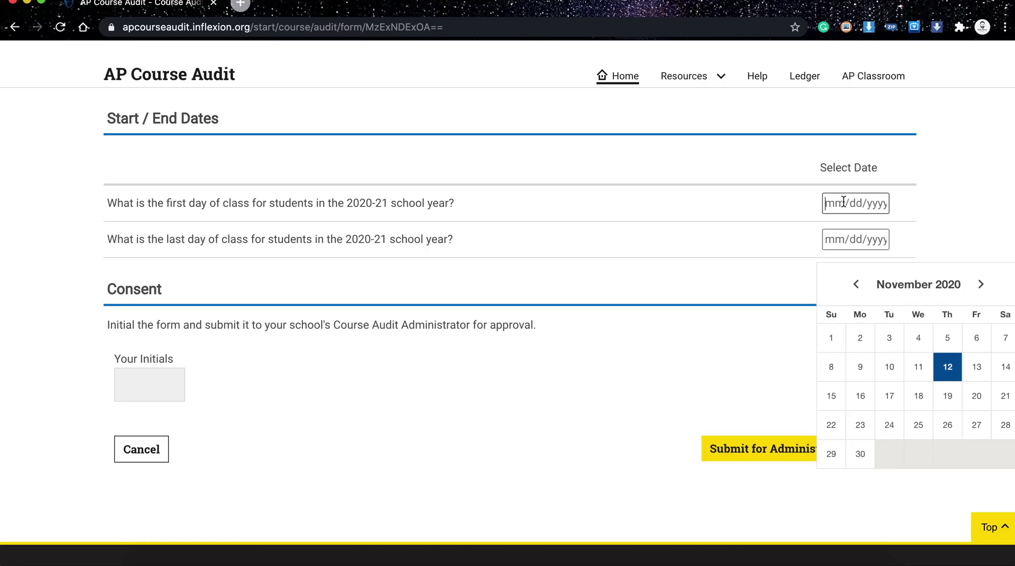
pyautogui.click(837, 398)
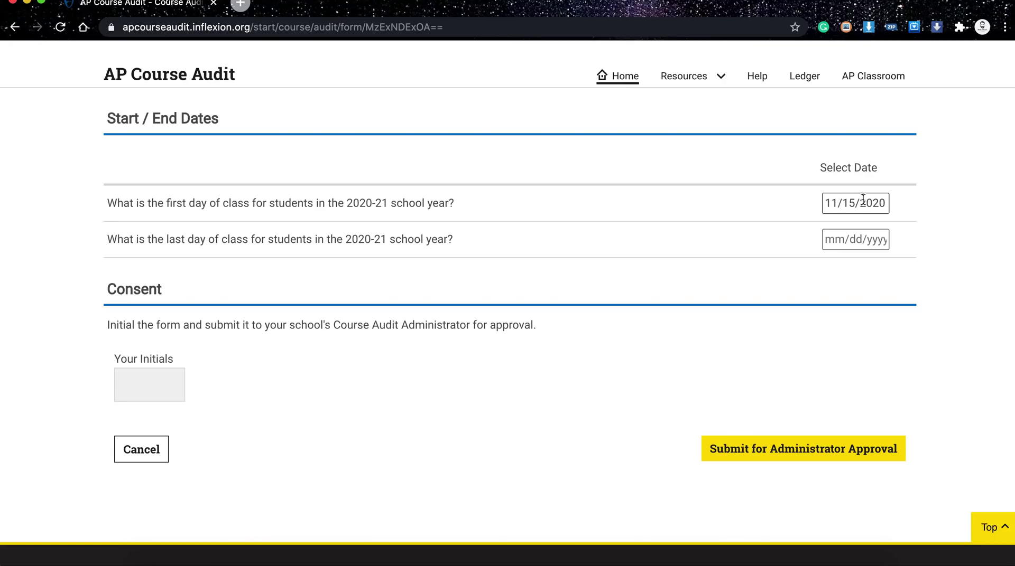
pyautogui.click(858, 239)
pyautogui.scroll(5, 858, 240)
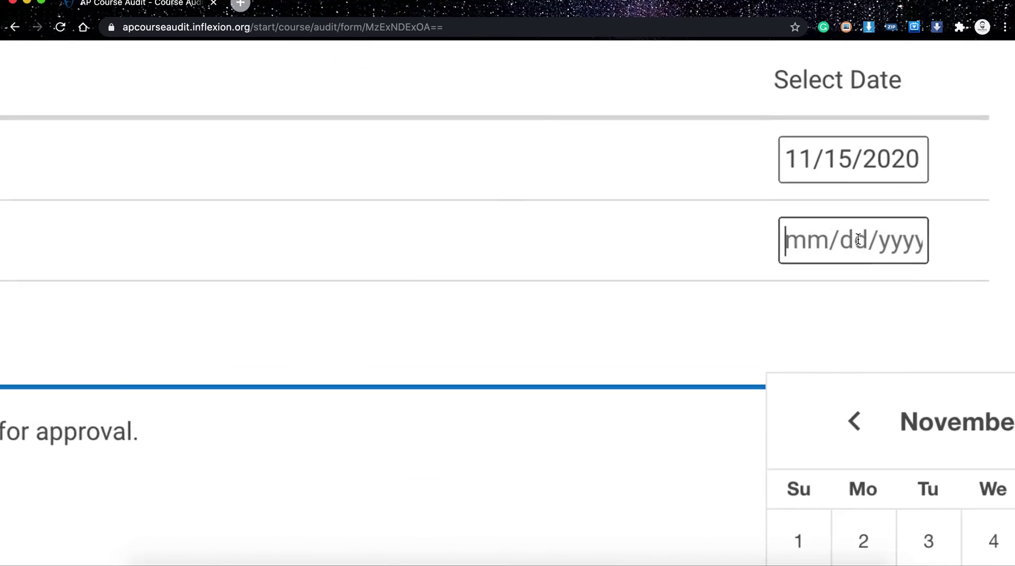
pyautogui.scroll(-5, 858, 240)
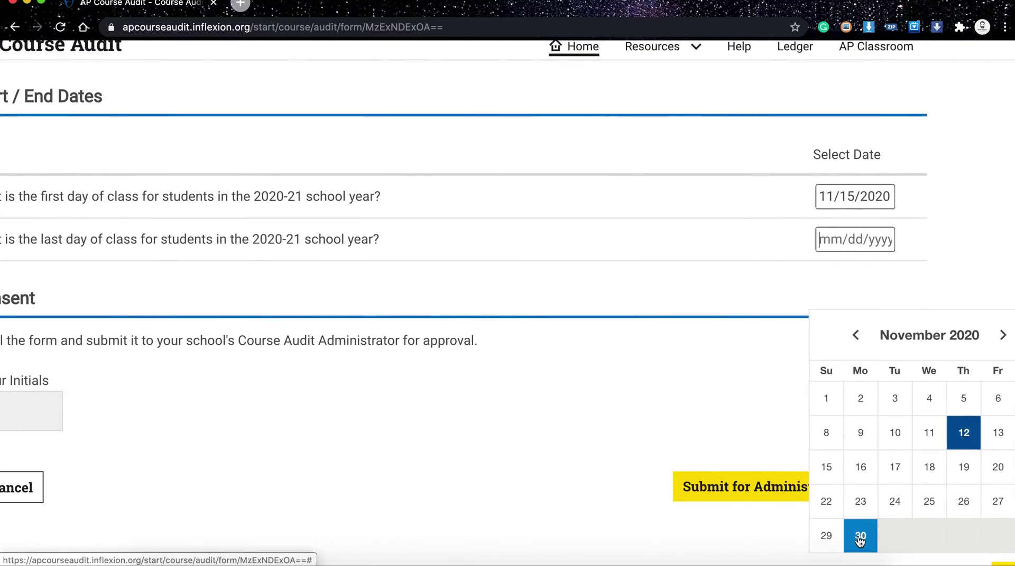
pyautogui.click(1001, 336)
pyautogui.click(1002, 336)
pyautogui.click(1002, 337)
pyautogui.click(1002, 337)
pyautogui.click(1003, 337)
pyautogui.click(1002, 337)
pyautogui.click(1003, 337)
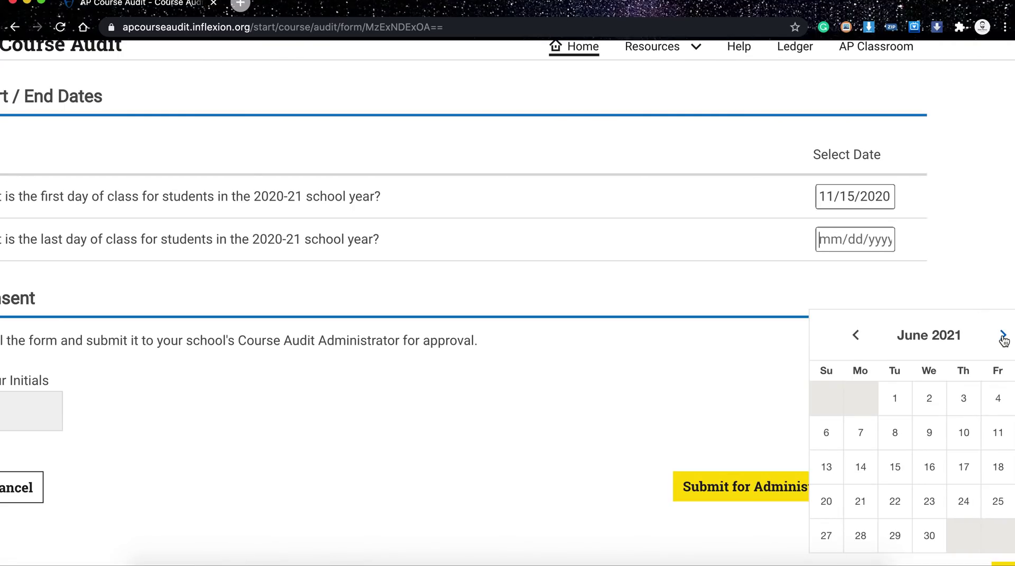
pyautogui.doubleClick(914, 336)
pyautogui.click(855, 336)
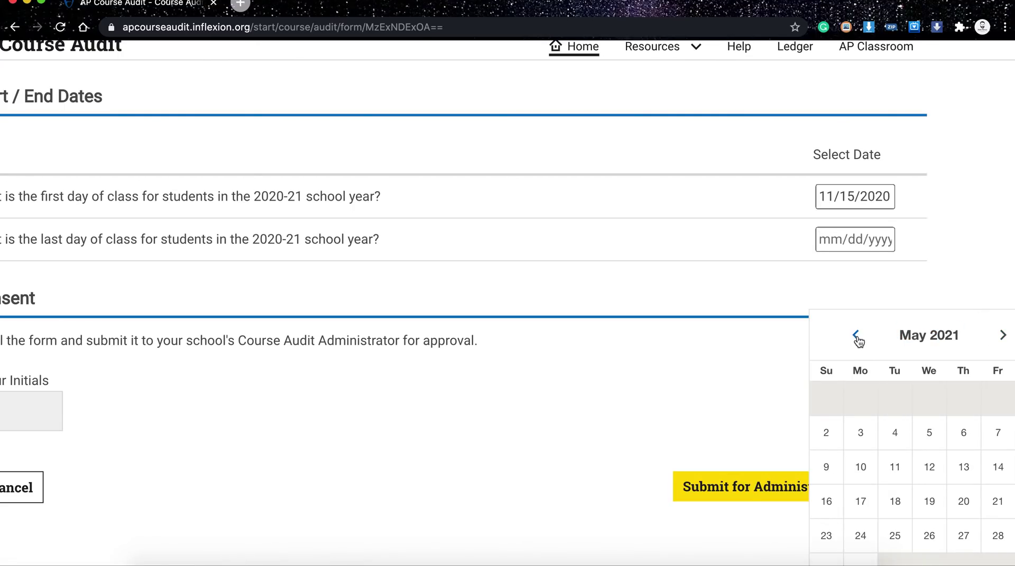
pyautogui.scroll(-2, 853, 496)
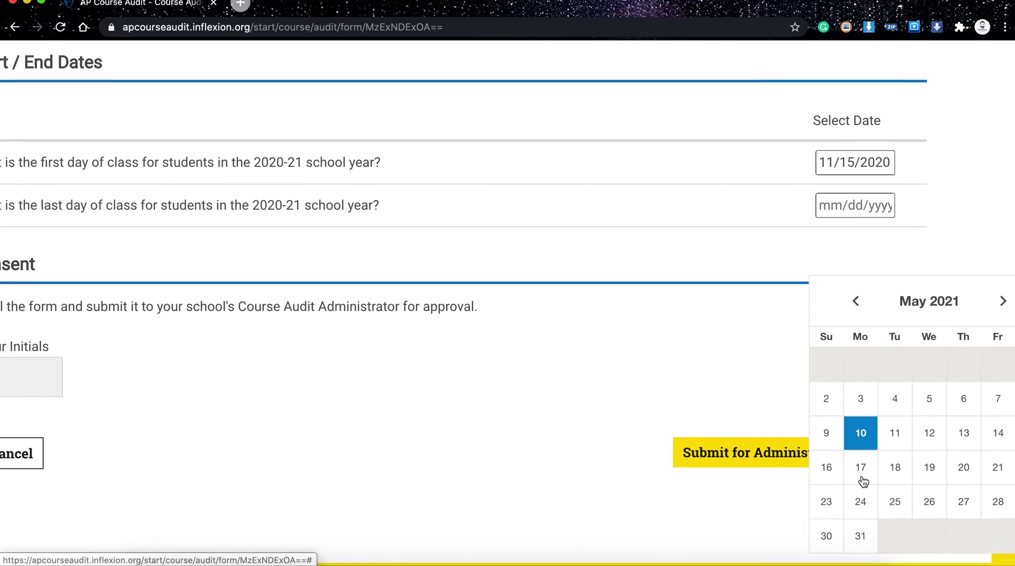
pyautogui.click(826, 517)
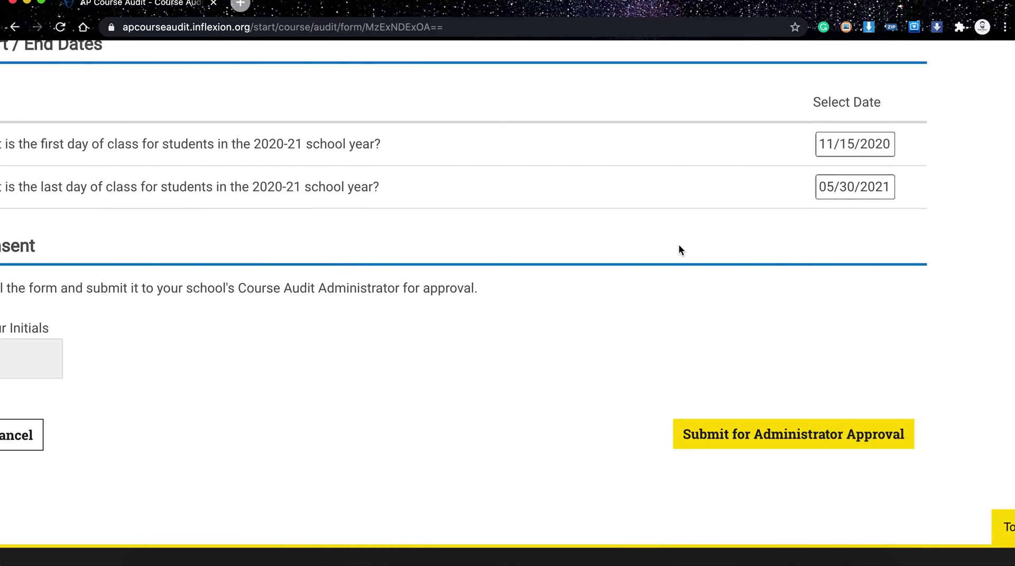
pyautogui.hscroll(-3, 677, 245)
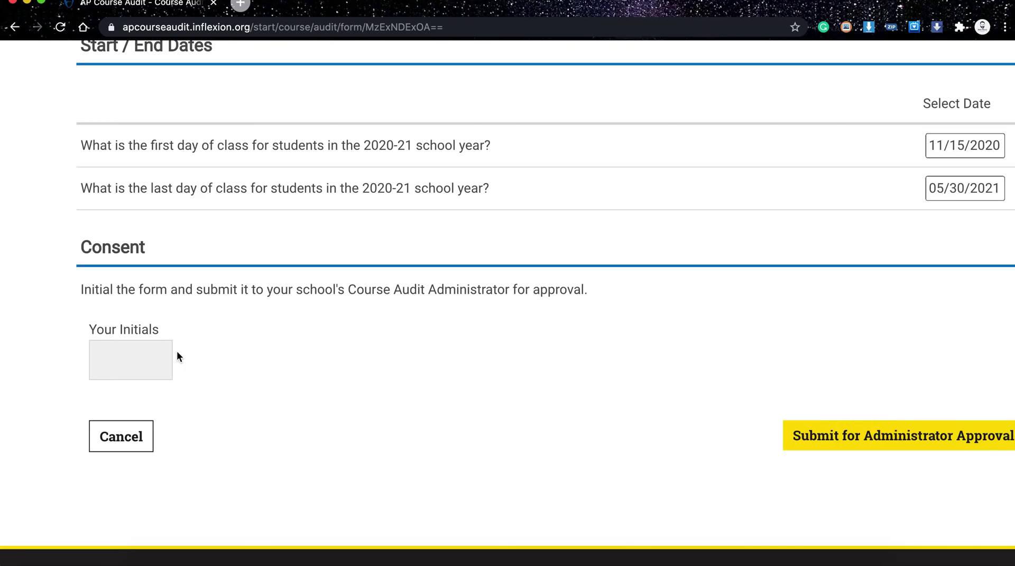
pyautogui.scroll(-2, 150, 351)
# Enter the teacher's initials in the Your Initials box of the consent section, then return up the form
pyautogui.click(132, 320)
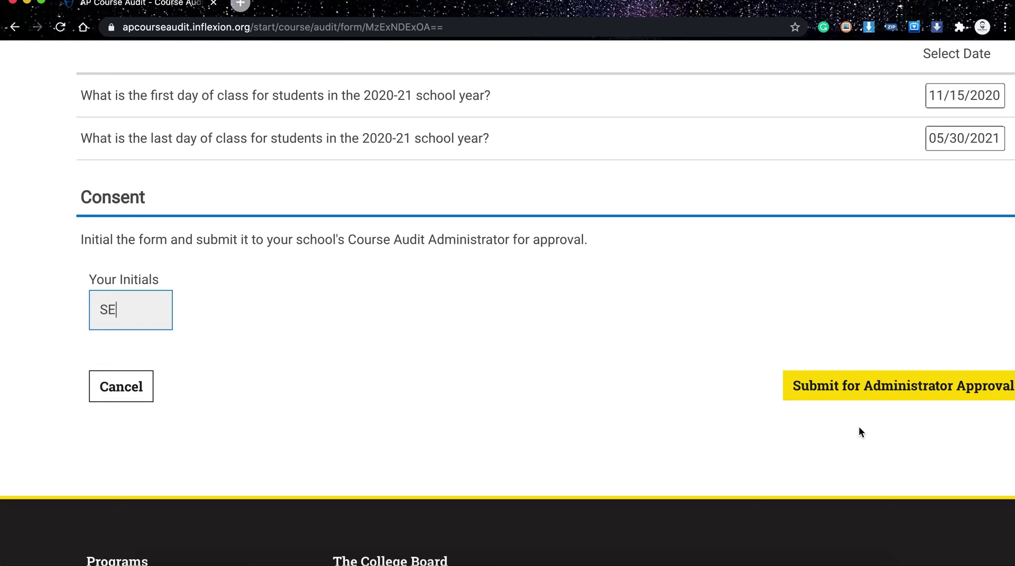
pyautogui.hscroll(3, 858, 429)
pyautogui.scroll(5, 859, 429)
pyautogui.scroll(3, 859, 429)
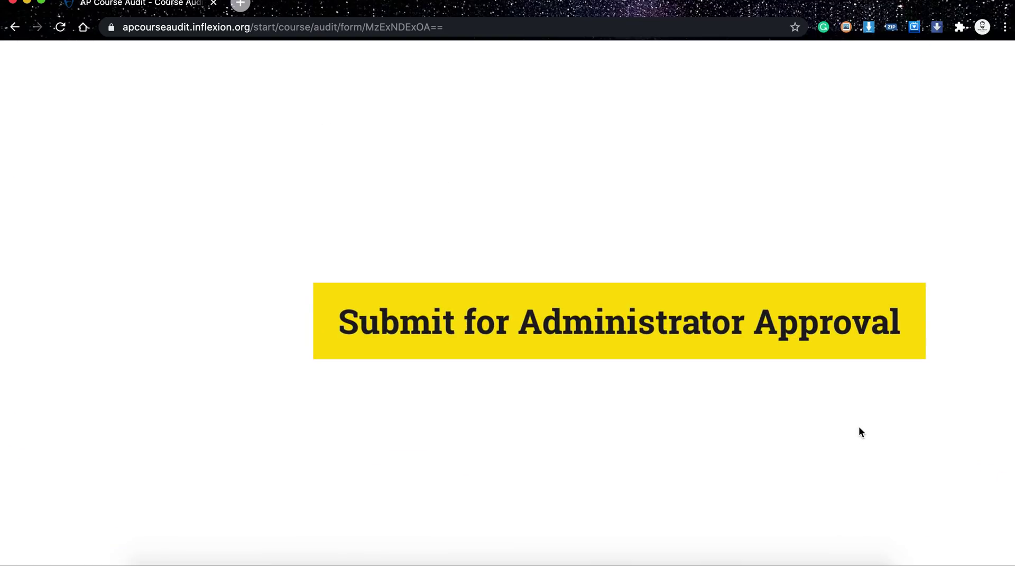
pyautogui.scroll(-5, 859, 432)
pyautogui.scroll(1, 630, 324)
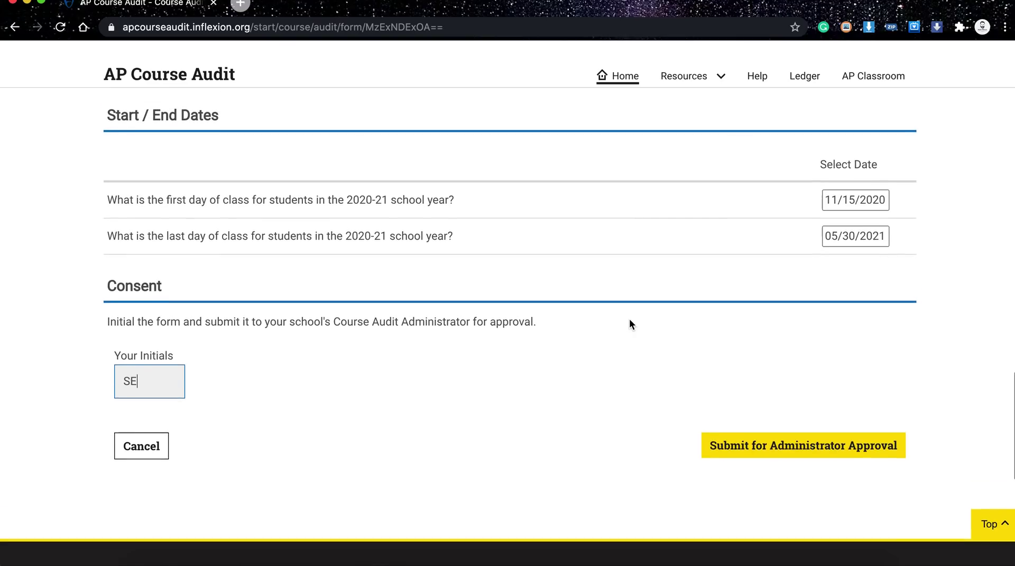
pyautogui.scroll(20, 629, 320)
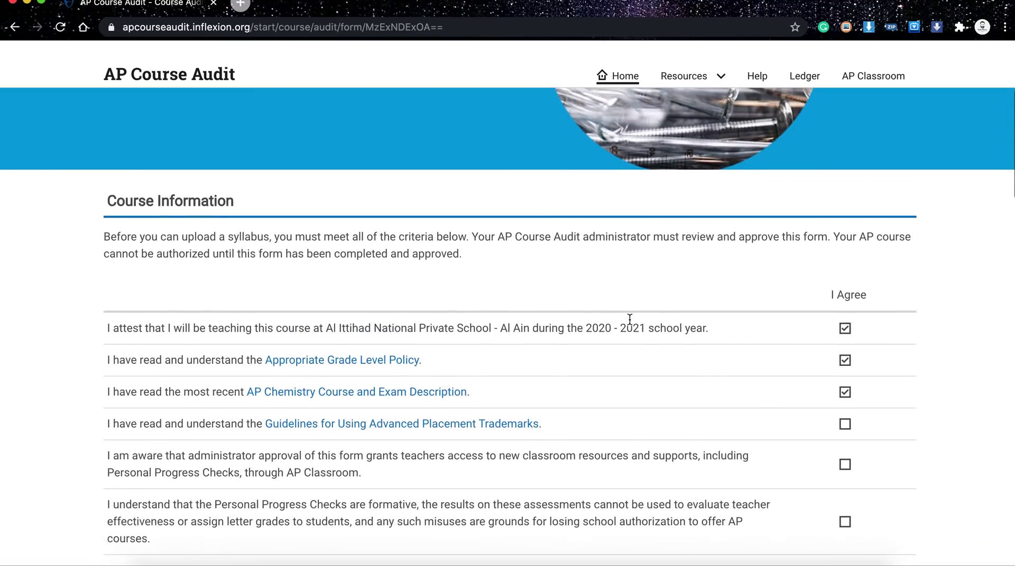
pyautogui.scroll(5, 629, 319)
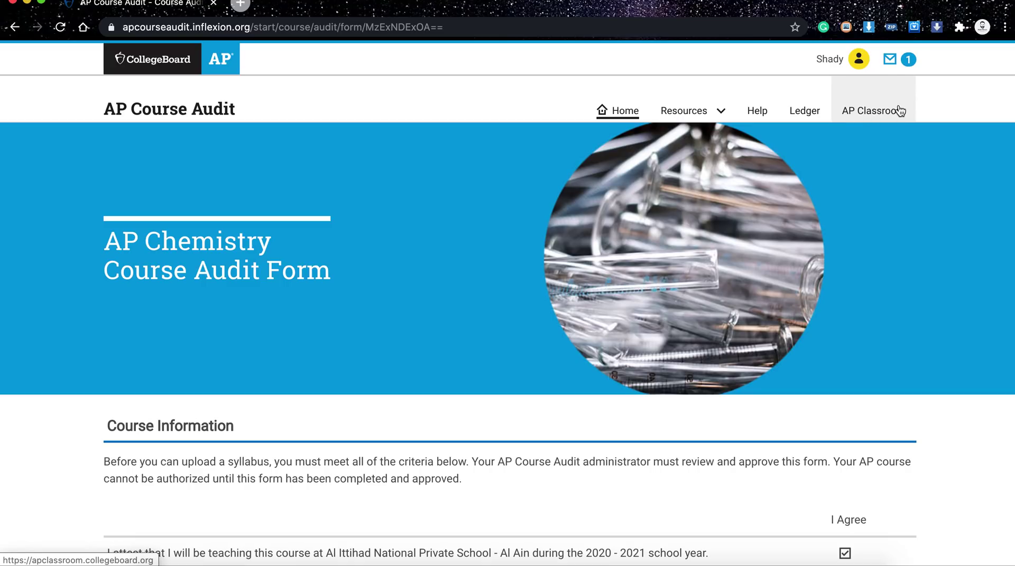
# Open AP Classroom and verify the College Board account with the saved password
pyautogui.click(873, 112)
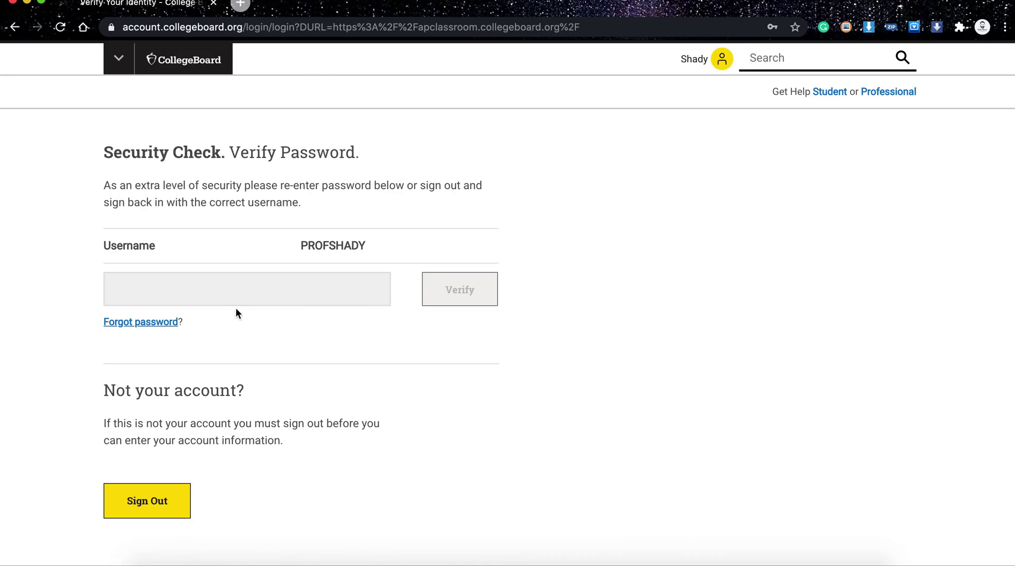
pyautogui.click(241, 295)
pyautogui.click(257, 338)
pyautogui.click(485, 291)
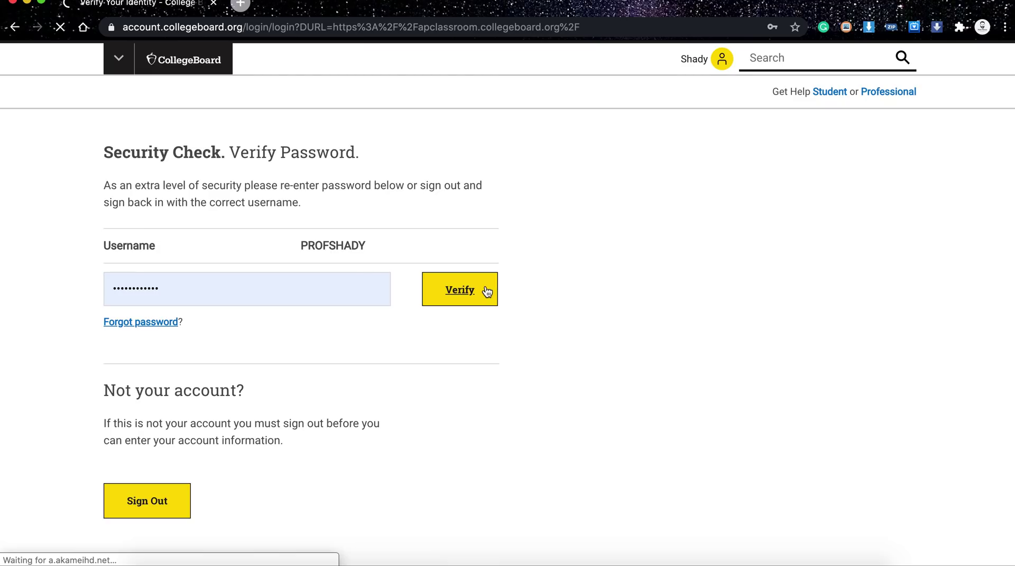